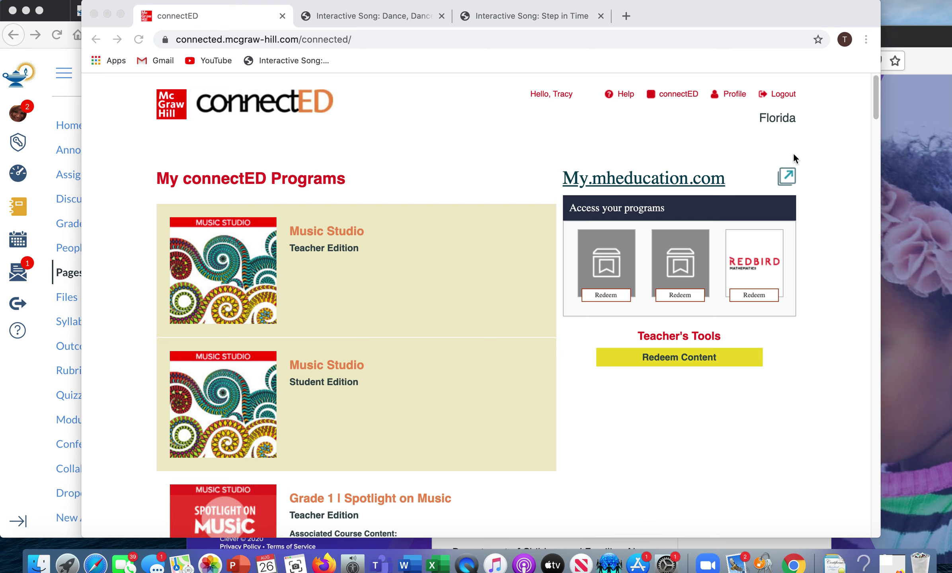
- Scroll the connectED programs list down to the Grade 2 Spotlight on Music Teacher and Student editions
{"action": "left_click", "coordinate": [876, 103]}
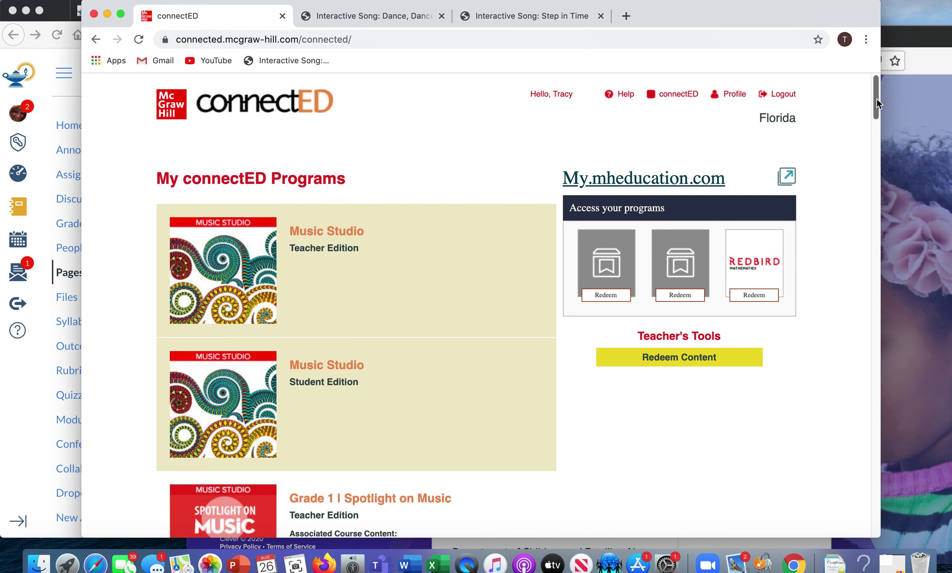
{"action": "left_click_drag", "start_coordinate": [877, 99], "coordinate": [874, 156]}
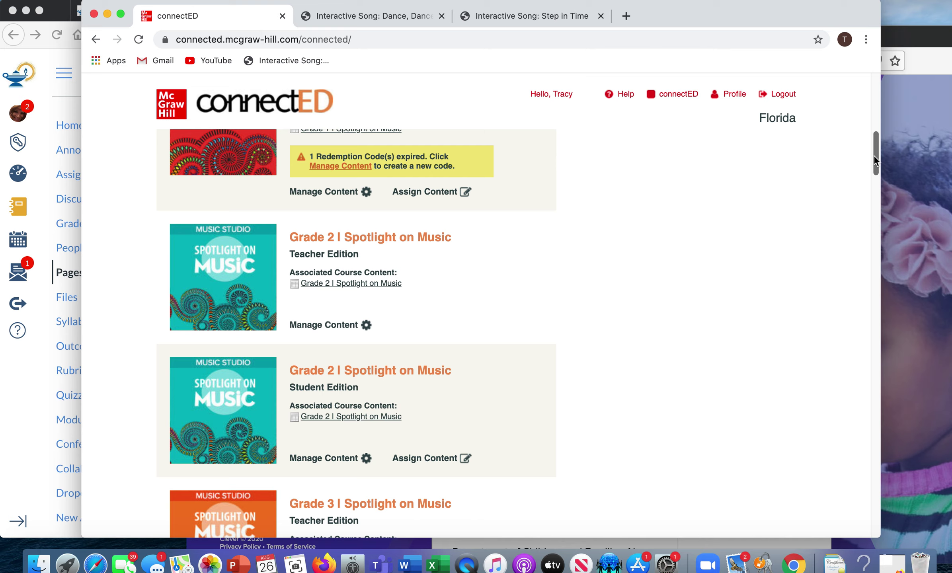
- Open the Grade 2 Teacher Edition and go to the Spotlight on Music pages
{"action": "left_click", "coordinate": [243, 276]}
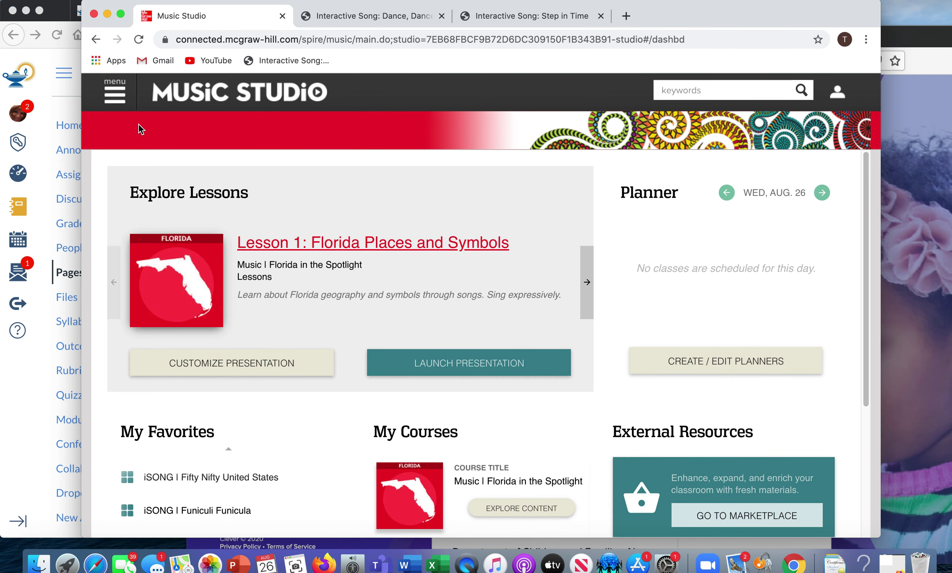
{"action": "left_click", "coordinate": [127, 98]}
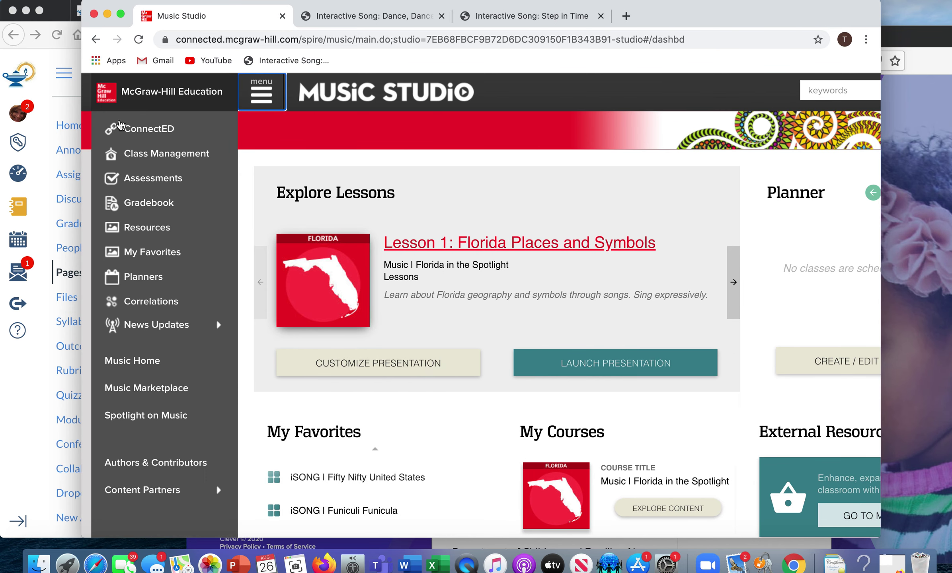
{"action": "left_click", "coordinate": [123, 414]}
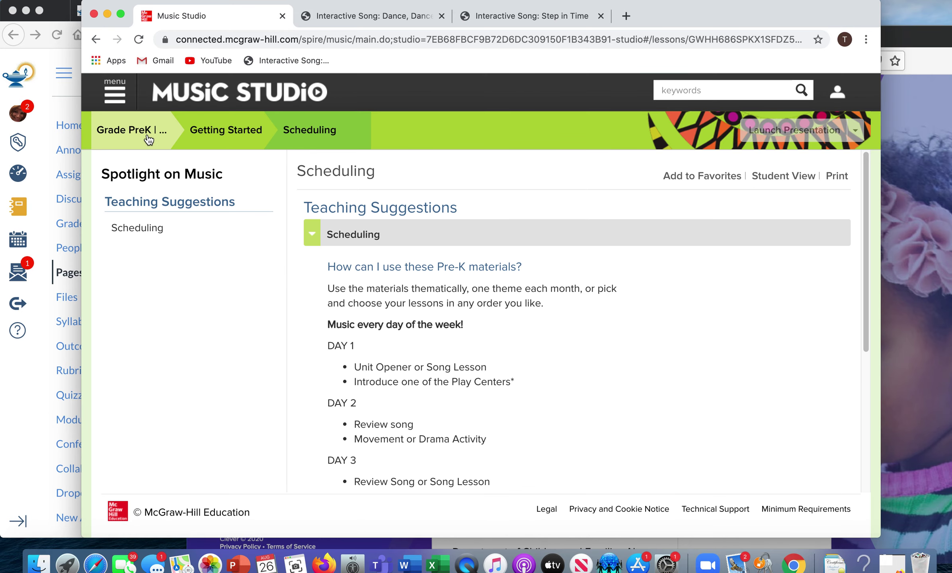
- Navigate to Grade 2 > Unit 1 > Lesson 1: Step to the Beat and select its web address
{"action": "left_click", "coordinate": [148, 136]}
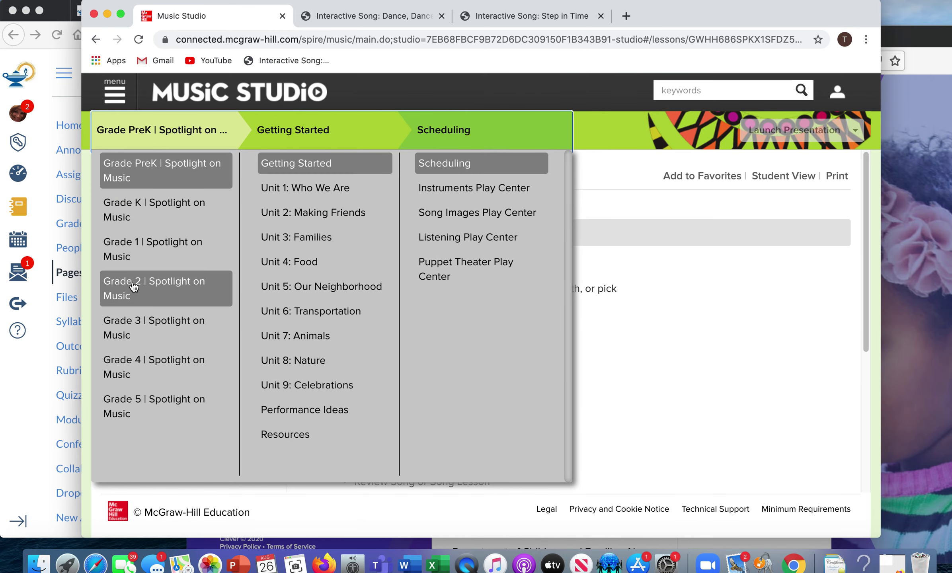
{"action": "left_click", "coordinate": [134, 286]}
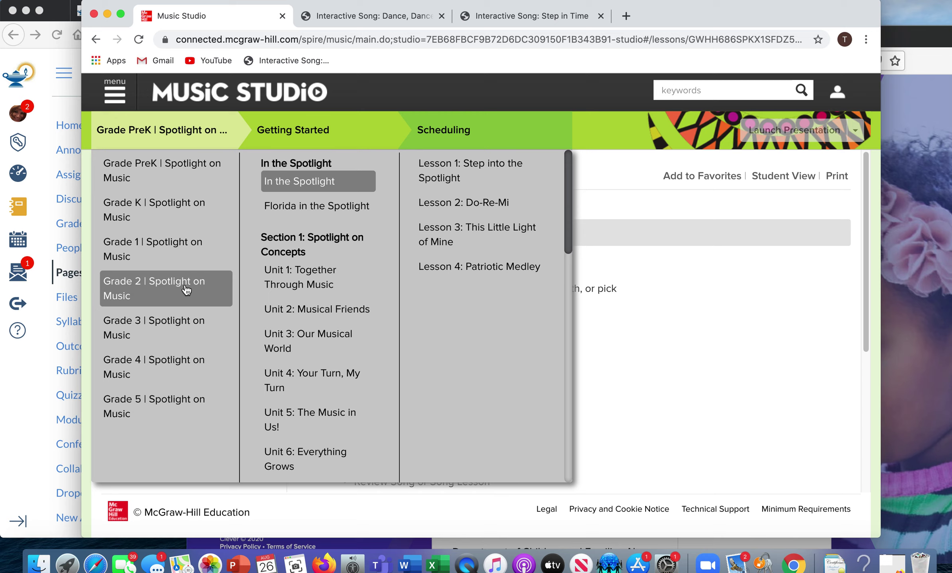
{"action": "left_click", "coordinate": [306, 288]}
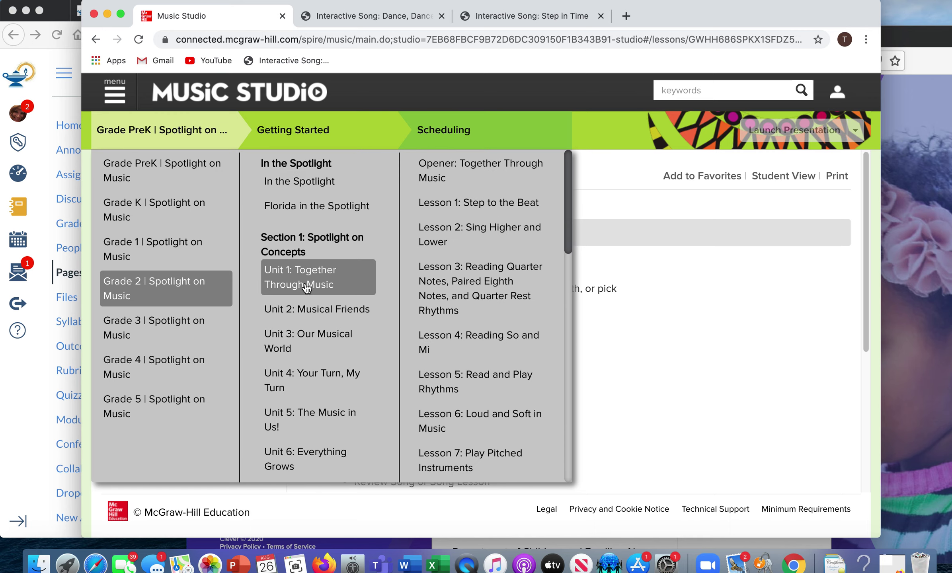
{"action": "left_click", "coordinate": [478, 211]}
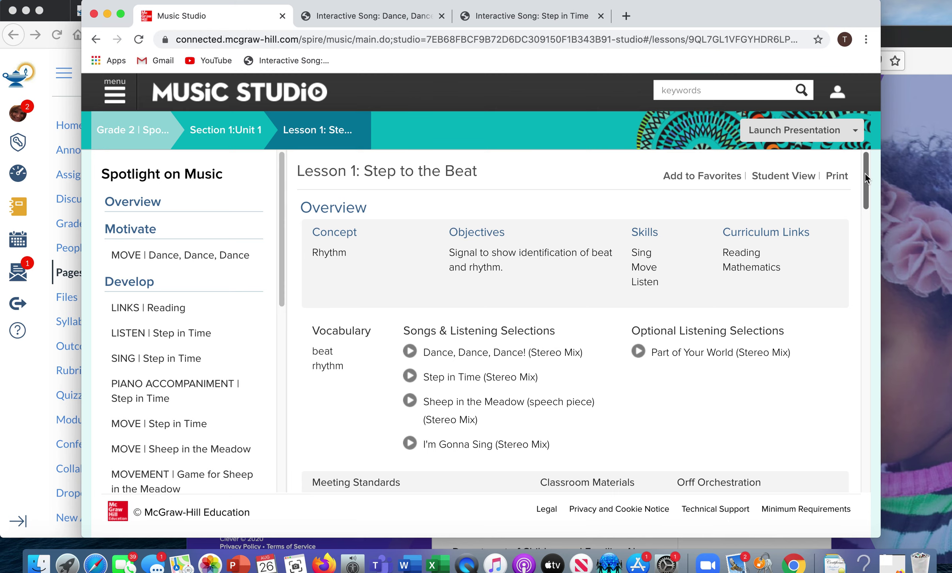
{"action": "mouse_move", "coordinate": [865, 173]}
{"action": "left_mouse_down"}
{"action": "mouse_move", "coordinate": [836, 382]}
{"action": "mouse_move", "coordinate": [866, 228]}
{"action": "mouse_move", "coordinate": [864, 163]}
{"action": "left_mouse_up"}
{"action": "left_click", "coordinate": [175, 40]}
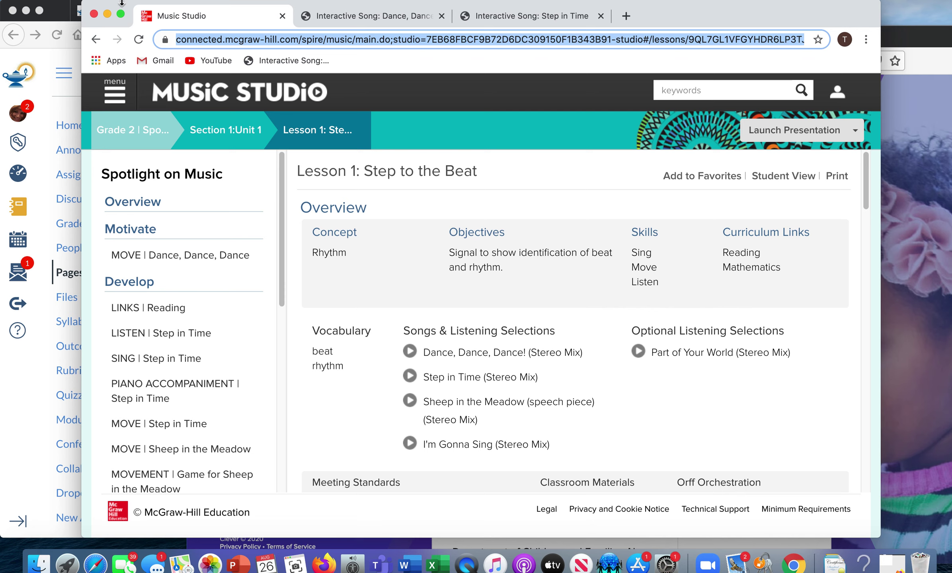
- Edit the Spotlight on Music page and remove the old Songs of our Country link
{"action": "left_click", "coordinate": [45, 90]}
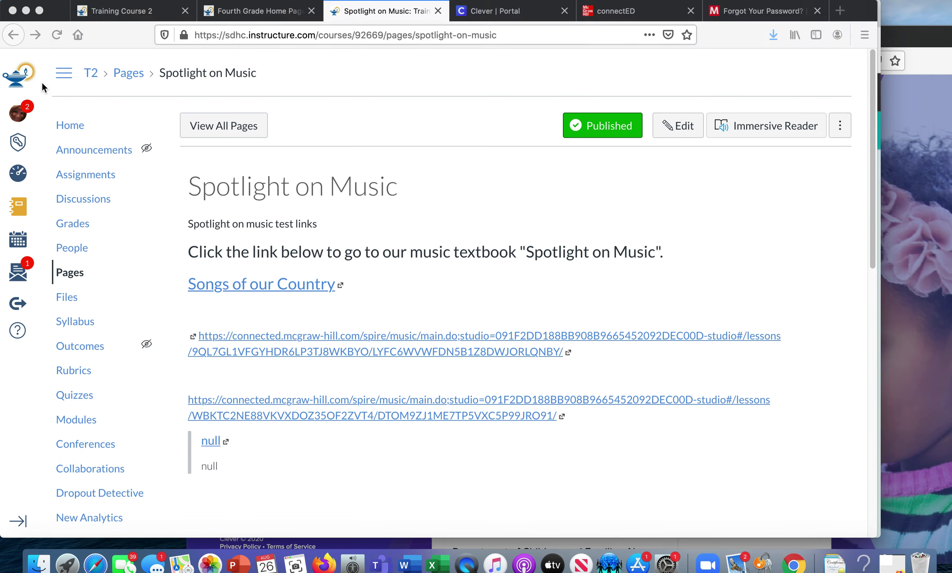
{"action": "left_click", "coordinate": [675, 130]}
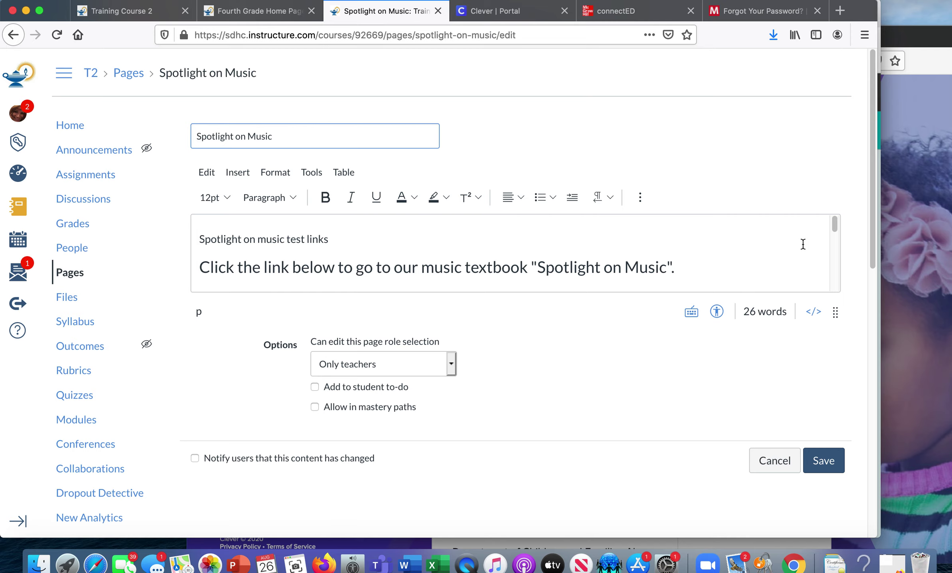
{"action": "left_click_drag", "start_coordinate": [837, 226], "coordinate": [836, 236]}
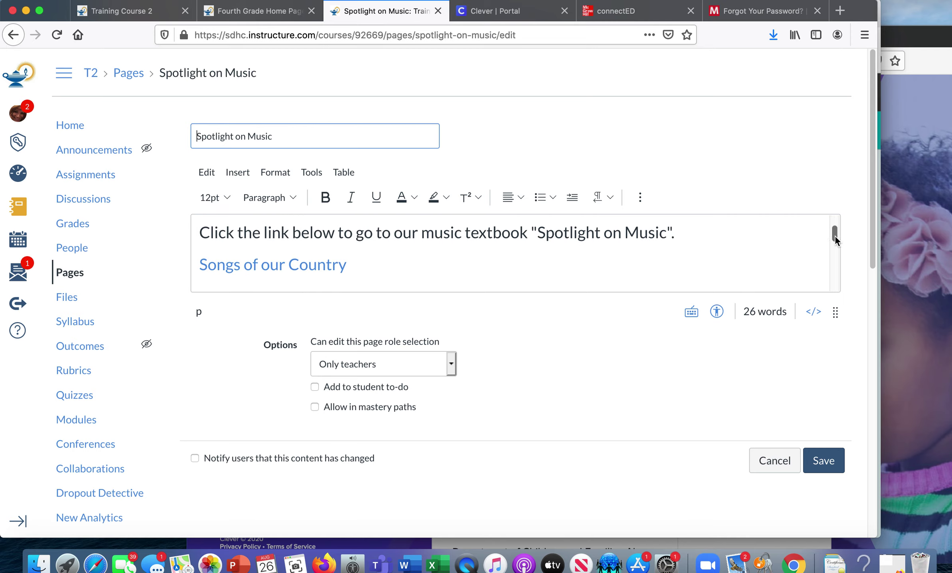
{"action": "left_click", "coordinate": [204, 264]}
{"action": "key", "text": "super+v"}
{"action": "type", "text": "S"}
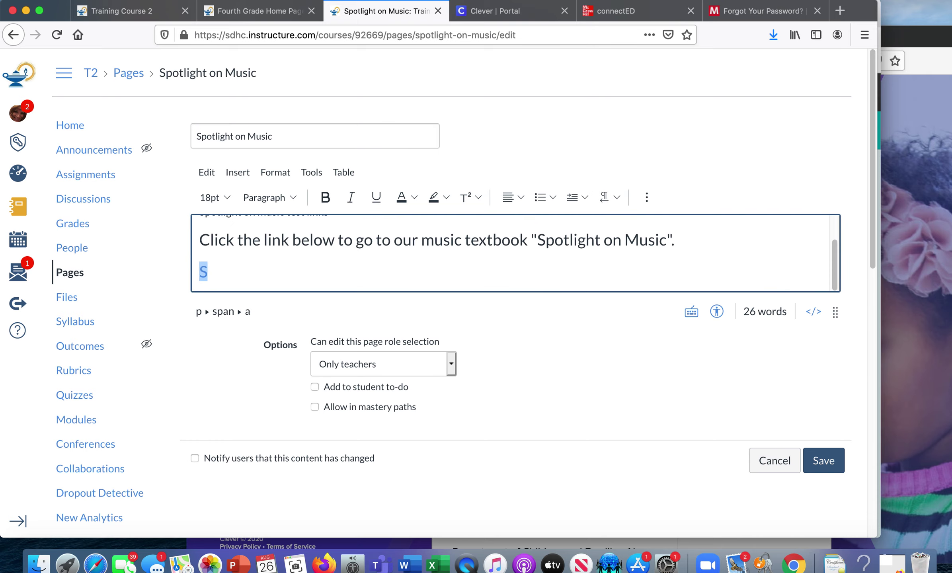
{"action": "key", "text": "BackSpace"}
{"action": "key", "text": "BackSpace"}
{"action": "key", "text": "BackSpace"}
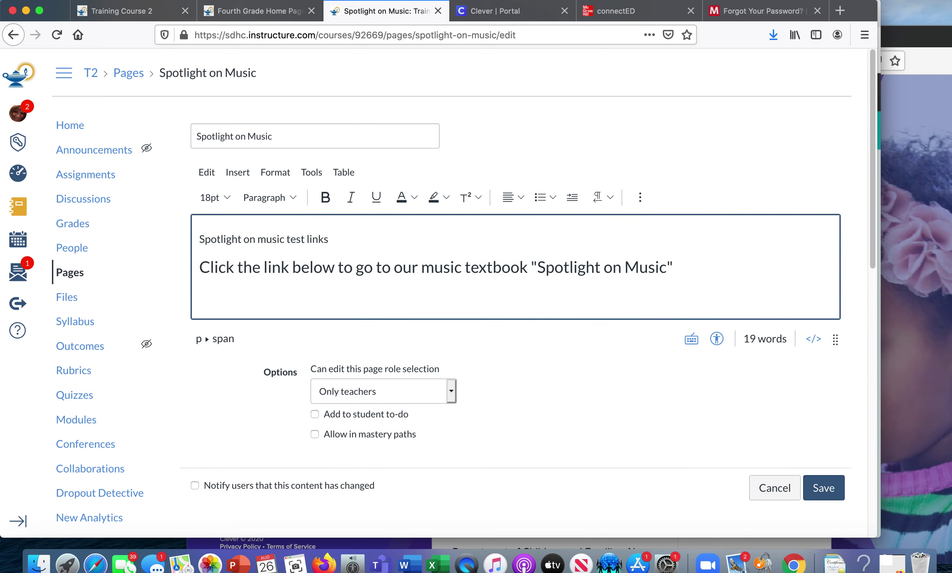
- Bring up the External Links insert dialog from the editor's more options
{"action": "left_click", "coordinate": [639, 197]}
{"action": "left_click", "coordinate": [420, 223]}
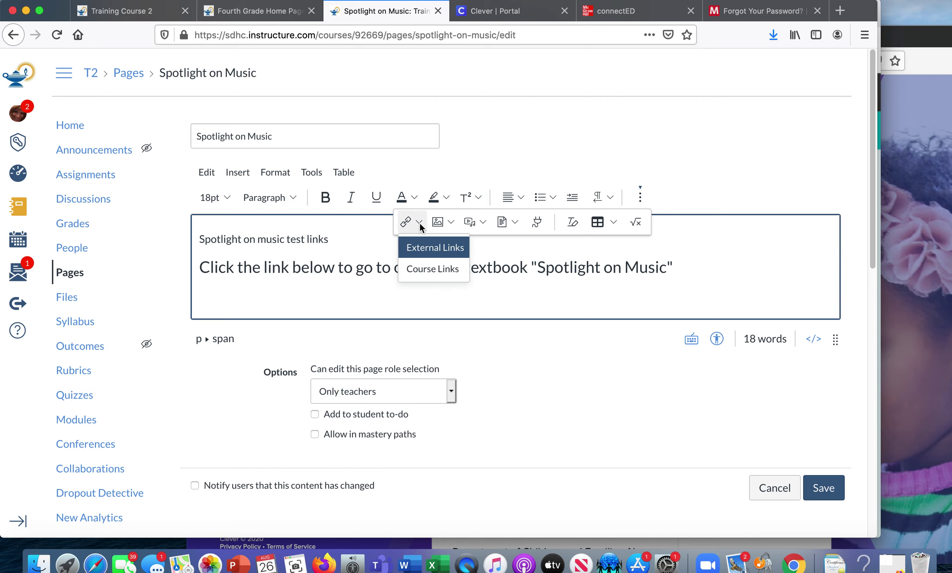
{"action": "left_click", "coordinate": [428, 247]}
- Insert a 'Listen to the Beat Lesson' link to the copied lesson URL and save the page
{"action": "left_click", "coordinate": [245, 324]}
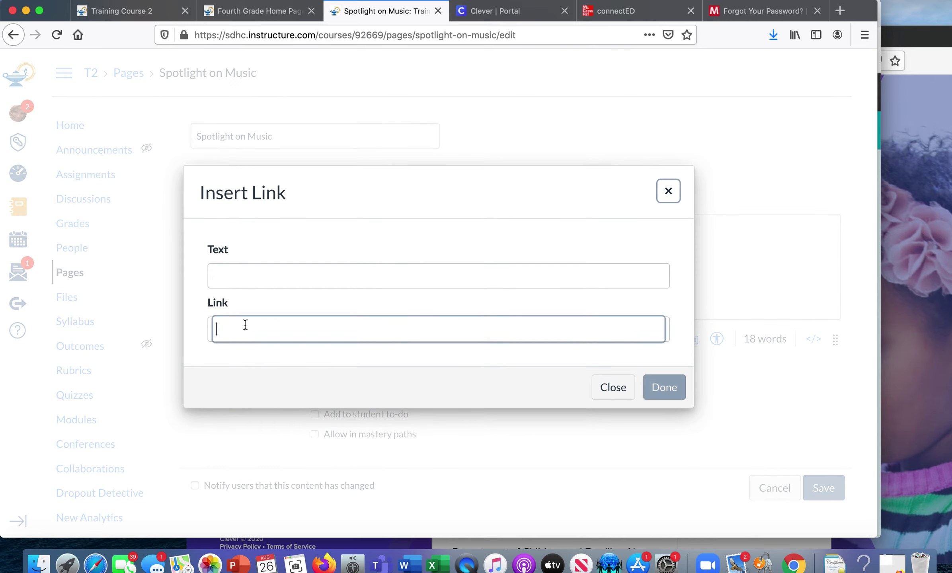
{"action": "key", "text": "super+v"}
{"action": "left_click", "coordinate": [269, 272]}
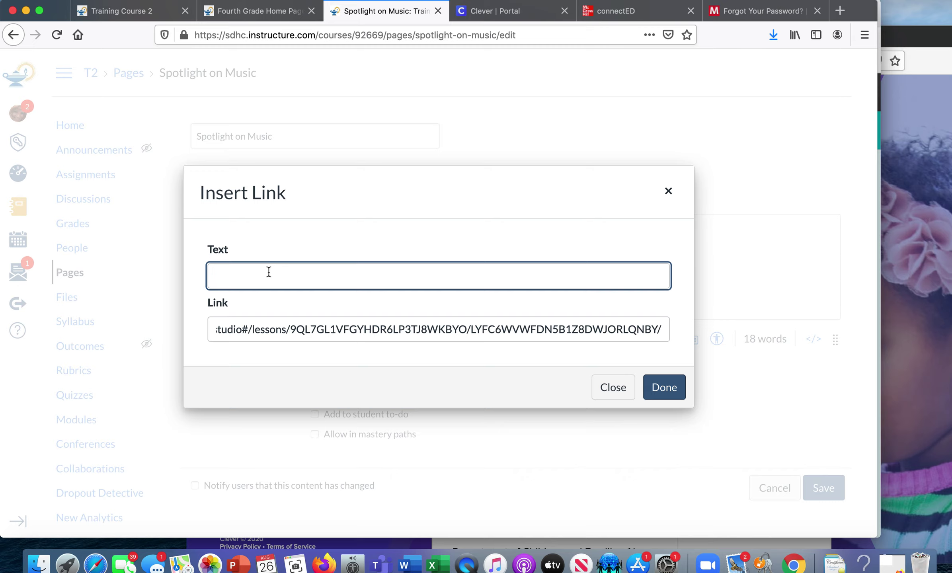
{"action": "type", "text": "Listen to the Beat Lesson"}
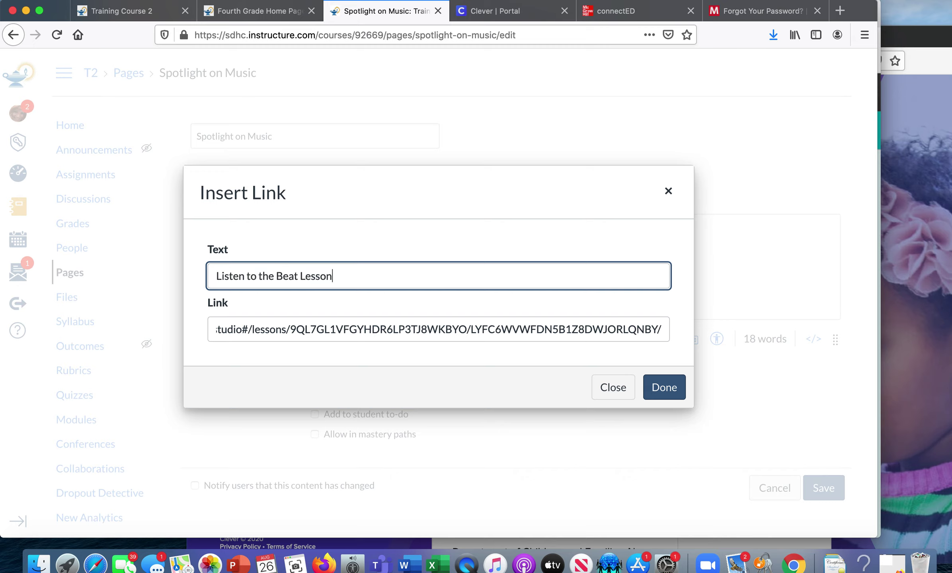
{"action": "left_click", "coordinate": [669, 388]}
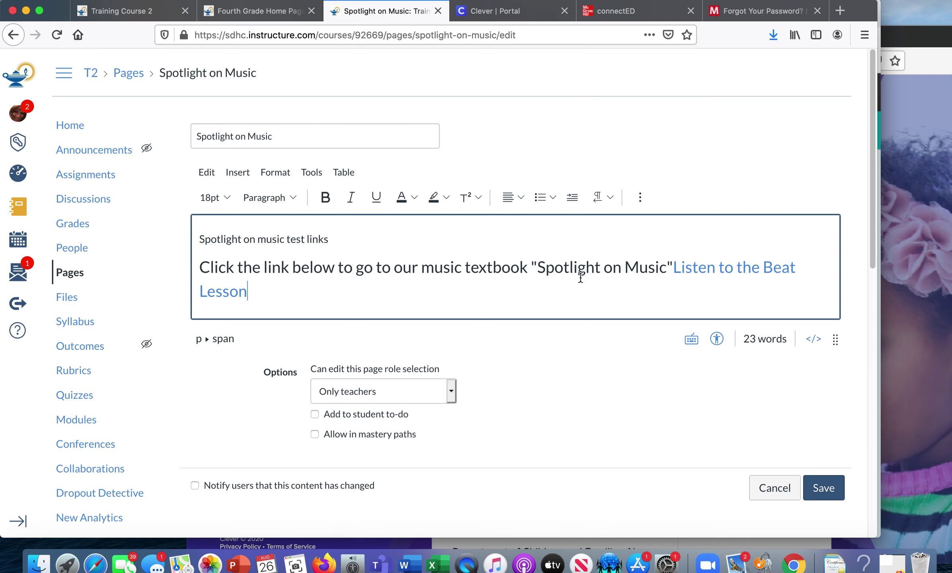
{"action": "left_click", "coordinate": [833, 498]}
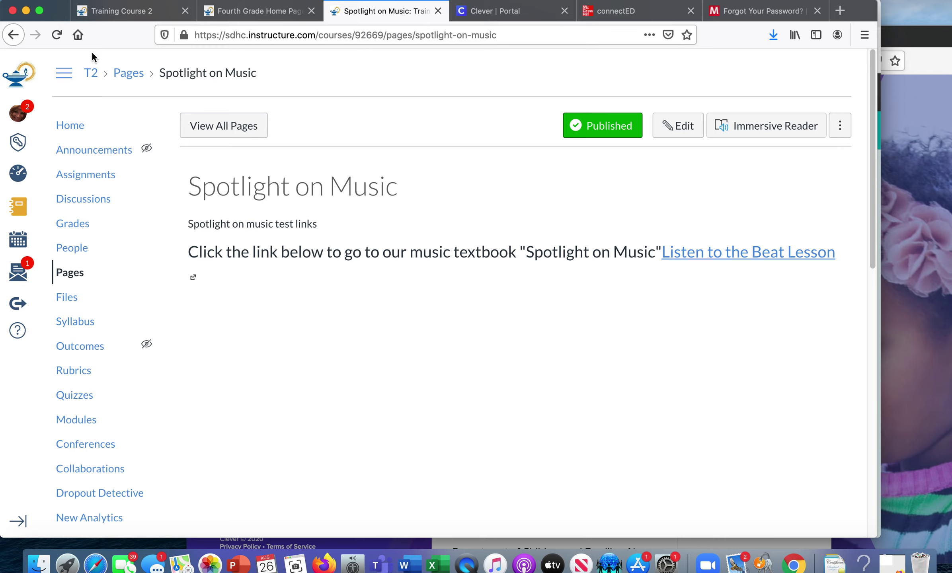
{"action": "left_click_drag", "start_coordinate": [58, 14], "coordinate": [193, 58]}
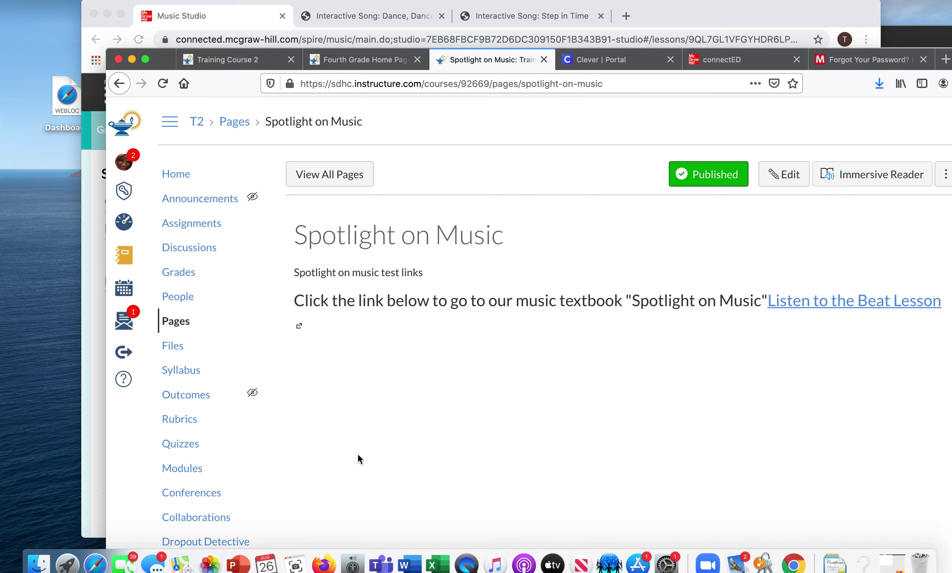
- Bring up the Clever login window and sign in with the saved district Active Directory account
{"action": "left_click", "coordinate": [324, 565]}
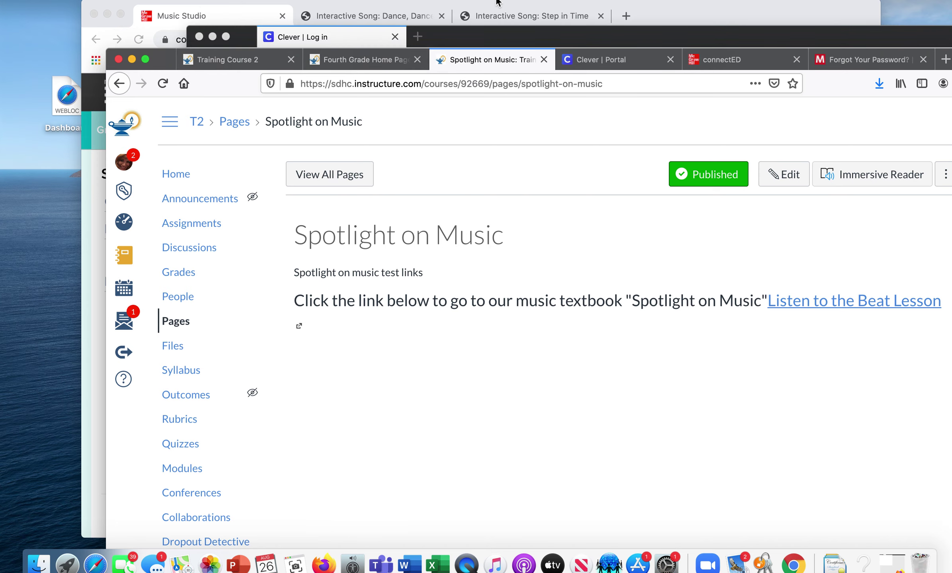
{"action": "left_click", "coordinate": [497, 35]}
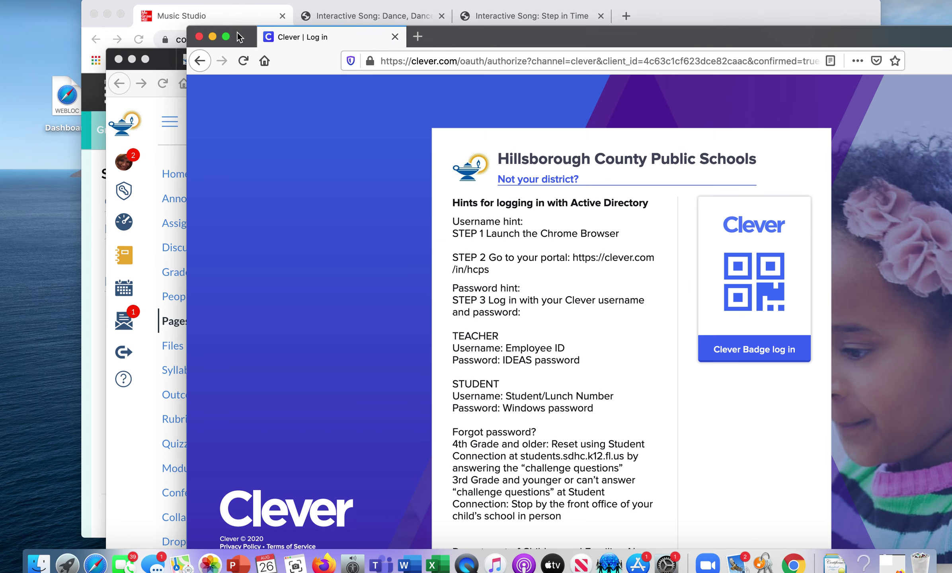
{"action": "left_click_drag", "start_coordinate": [240, 38], "coordinate": [90, 14]}
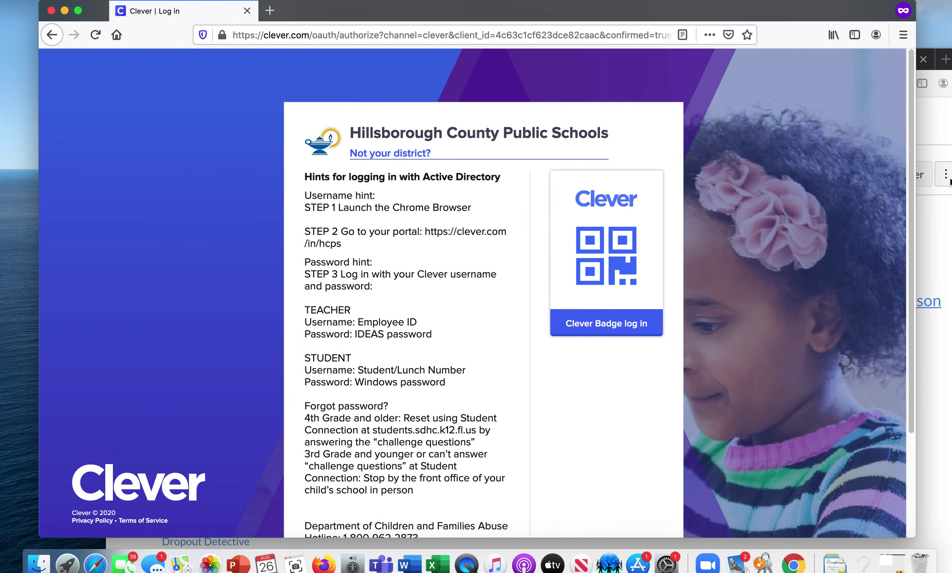
{"action": "scroll", "coordinate": [912, 174], "scroll_direction": "down", "scroll_amount": 5}
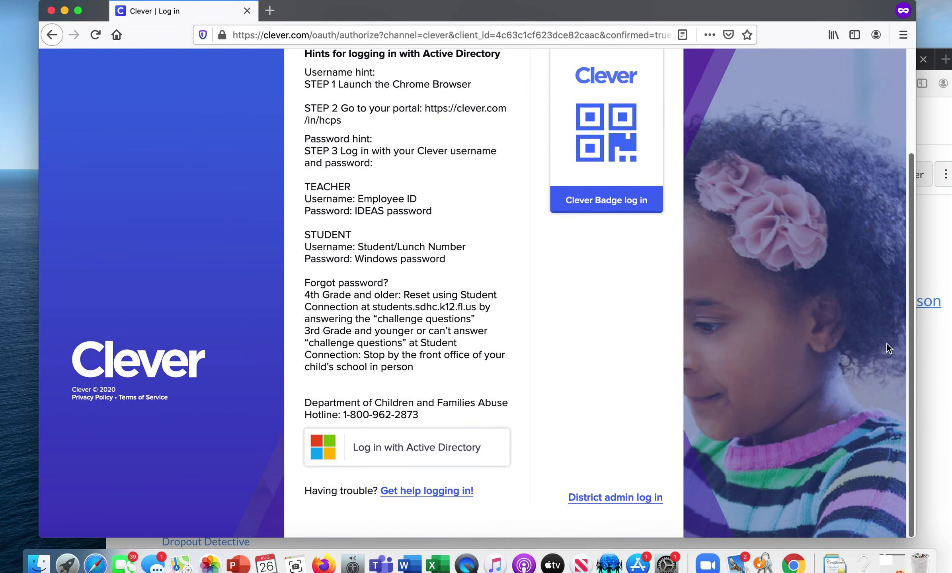
{"action": "left_click", "coordinate": [417, 466]}
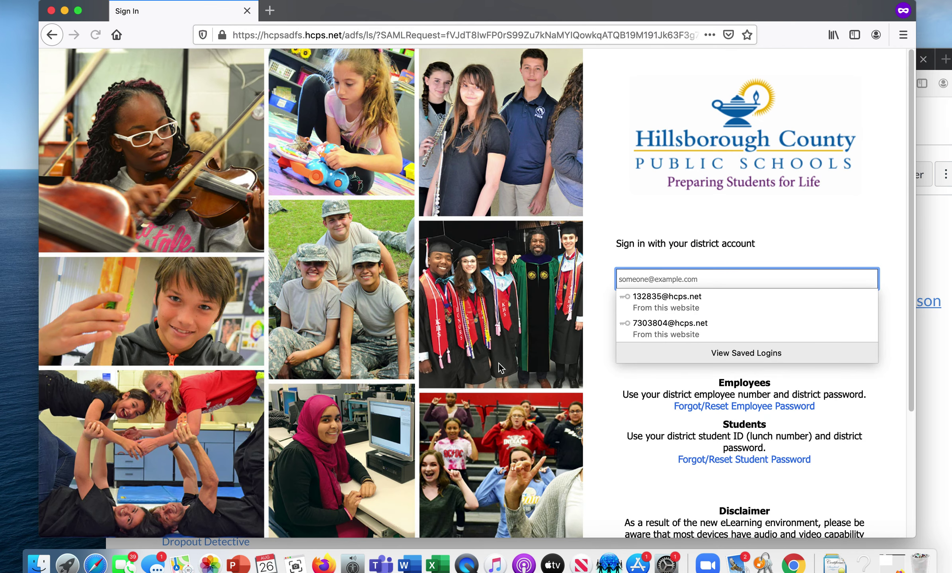
{"action": "left_click", "coordinate": [692, 333]}
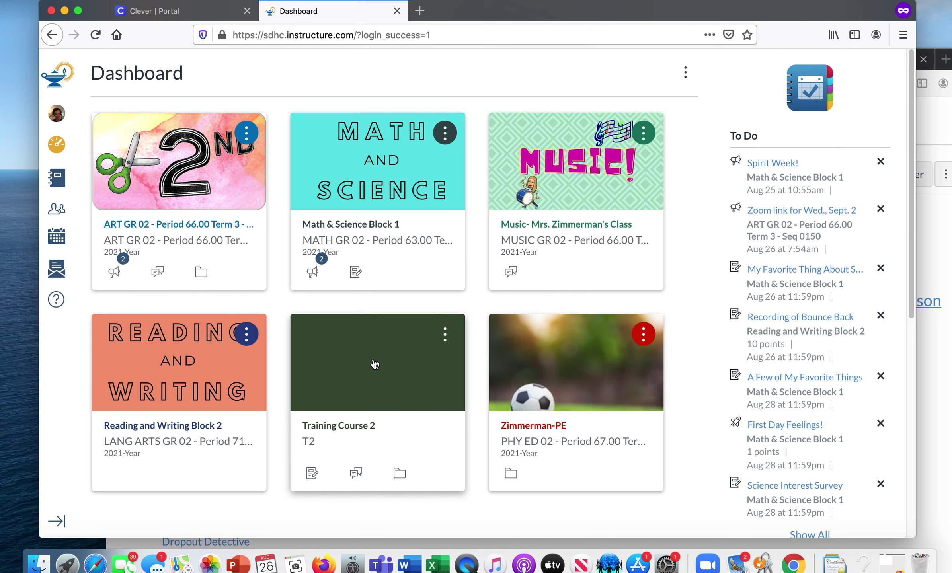
- Open Training Course 2 from the Dashboard and follow the Listen to the Beat Lesson link
{"action": "left_click", "coordinate": [374, 363]}
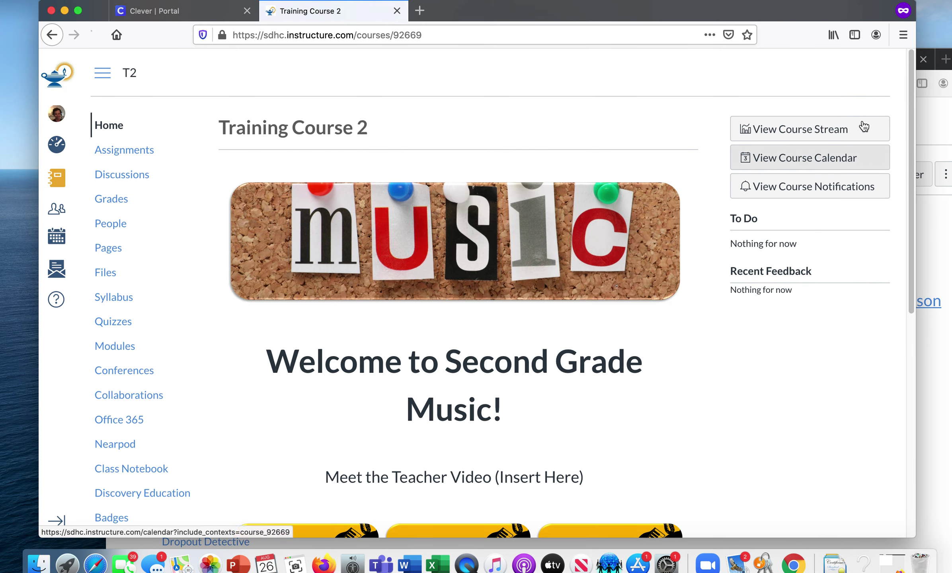
{"action": "scroll", "coordinate": [909, 101], "scroll_direction": "down", "scroll_amount": 5}
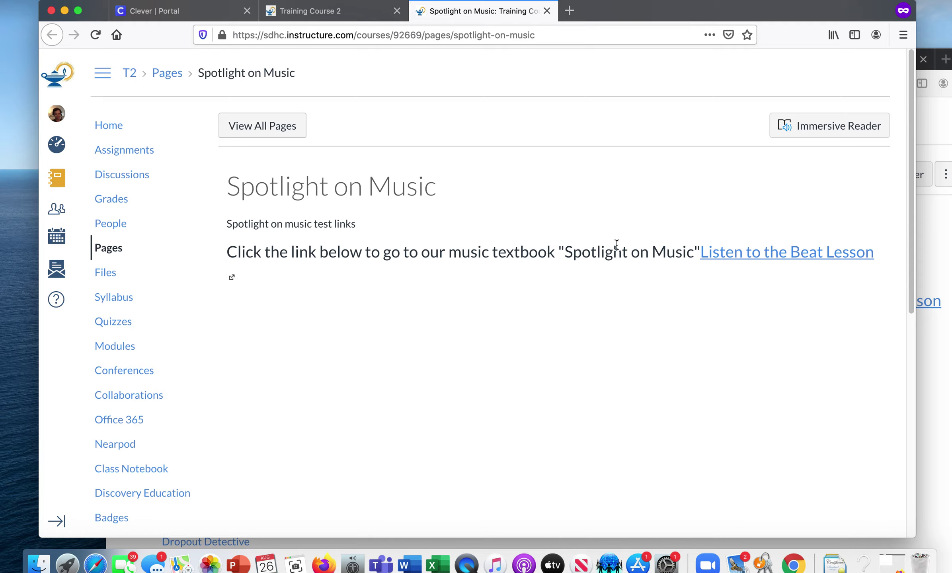
{"action": "left_click", "coordinate": [758, 258]}
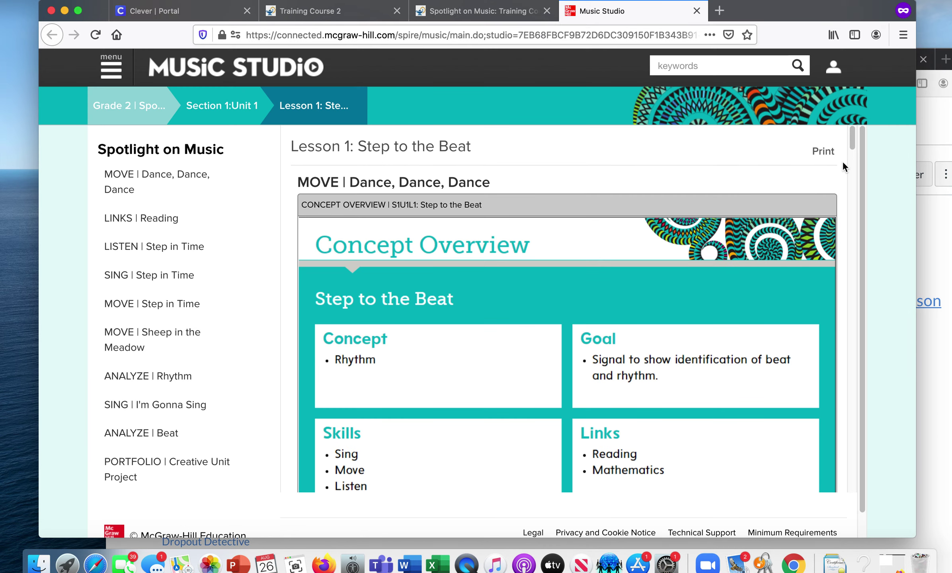
- Open the Dance, Dance, Dance! iSONG, start, play and stop it, then close its window
{"action": "left_click_drag", "start_coordinate": [851, 144], "coordinate": [850, 183]}
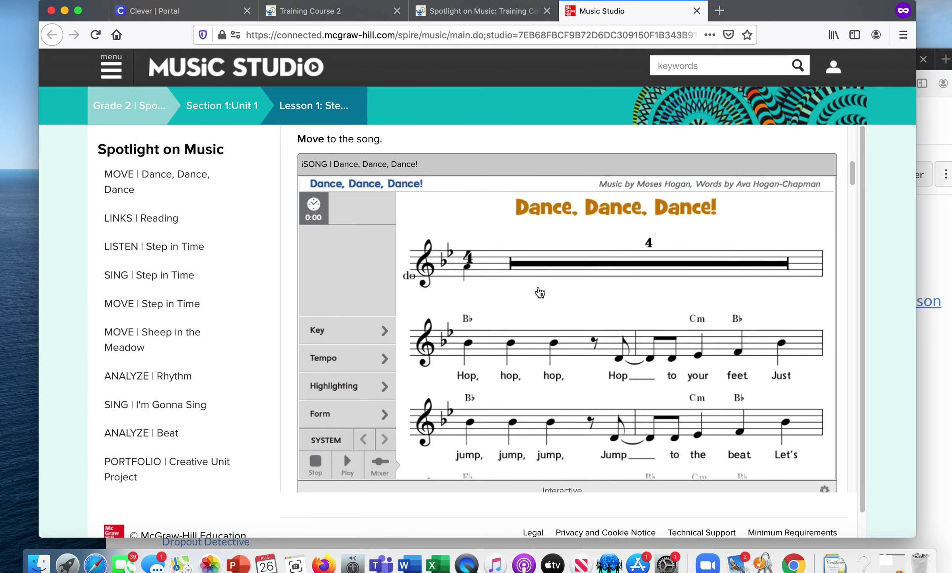
{"action": "left_click", "coordinate": [540, 292]}
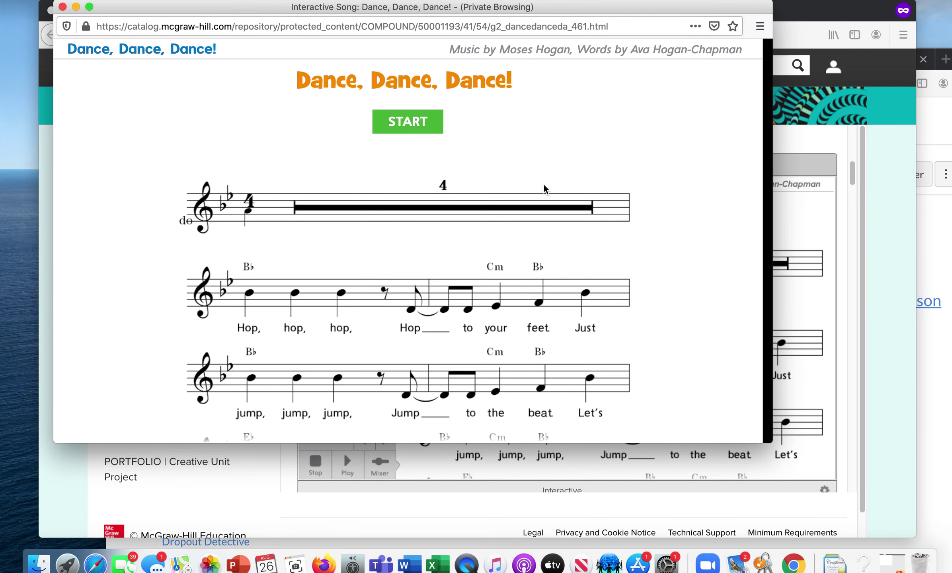
{"action": "left_click", "coordinate": [410, 123]}
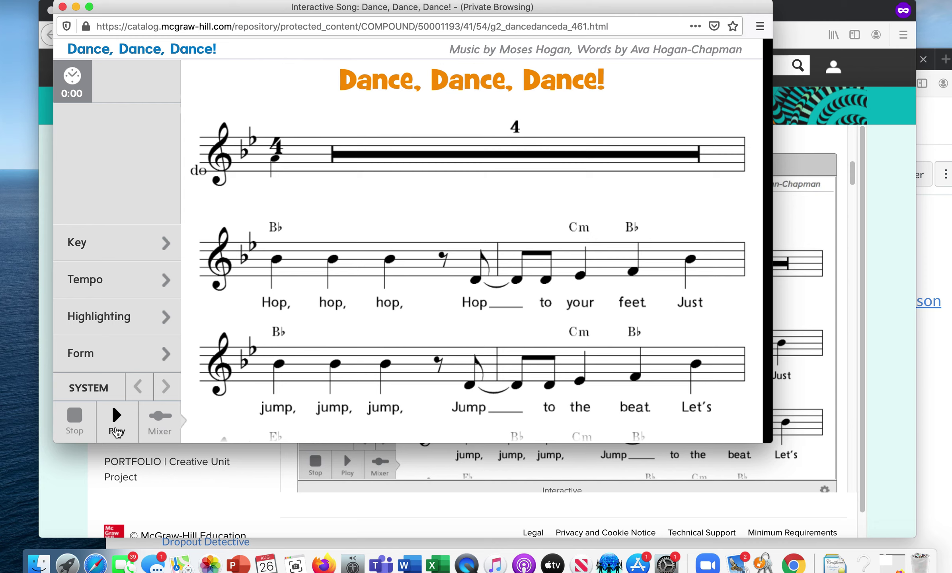
{"action": "left_click", "coordinate": [116, 426]}
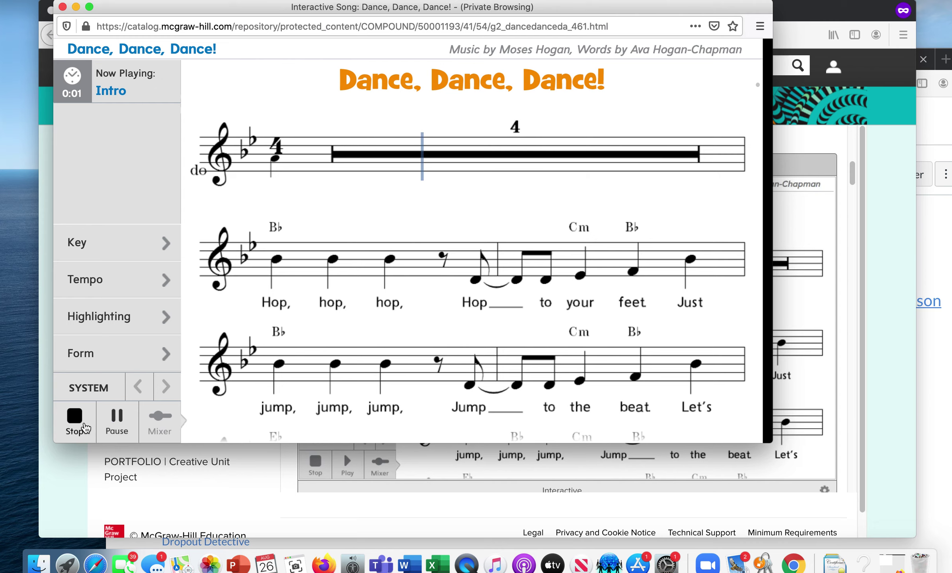
{"action": "left_click", "coordinate": [75, 418]}
{"action": "left_click", "coordinate": [63, 7]}
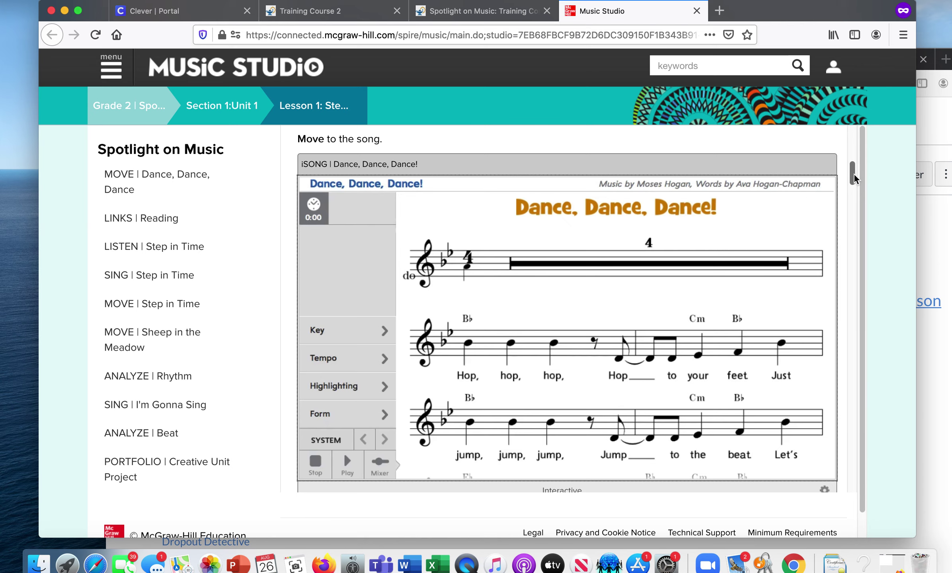
- Return to the Spotlight on Music tab and shift its Firefox window aside
{"action": "left_click_drag", "start_coordinate": [853, 174], "coordinate": [851, 140]}
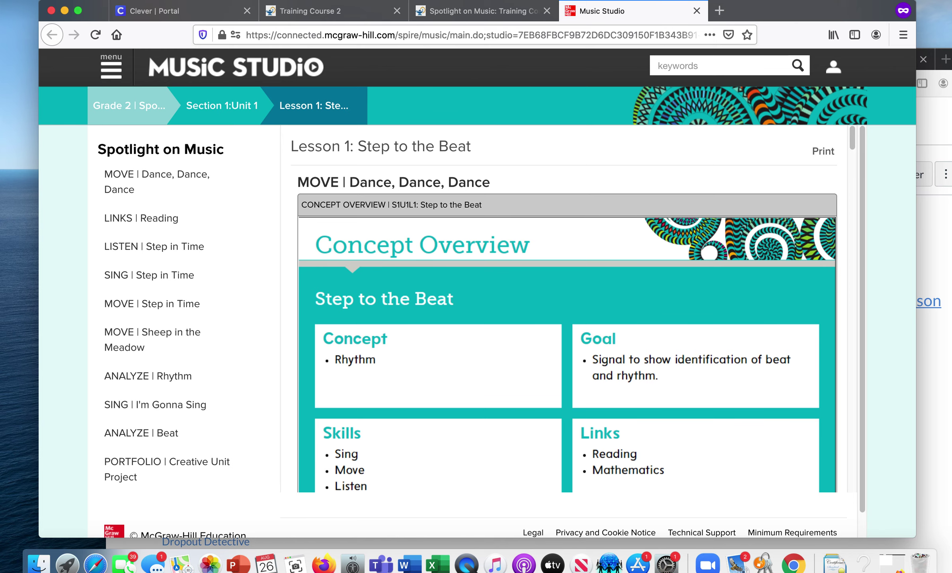
{"action": "left_click", "coordinate": [445, 16]}
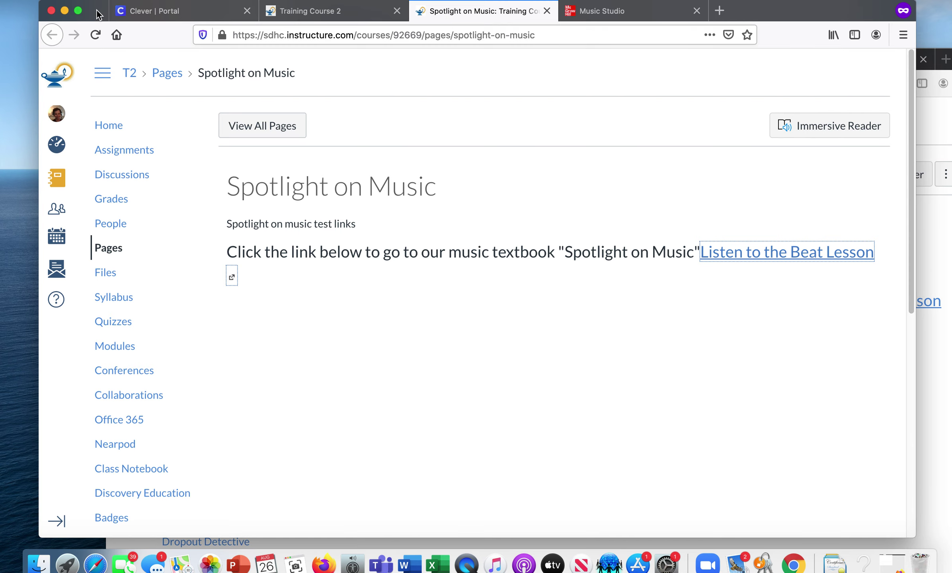
{"action": "left_click_drag", "start_coordinate": [98, 13], "coordinate": [34, 137]}
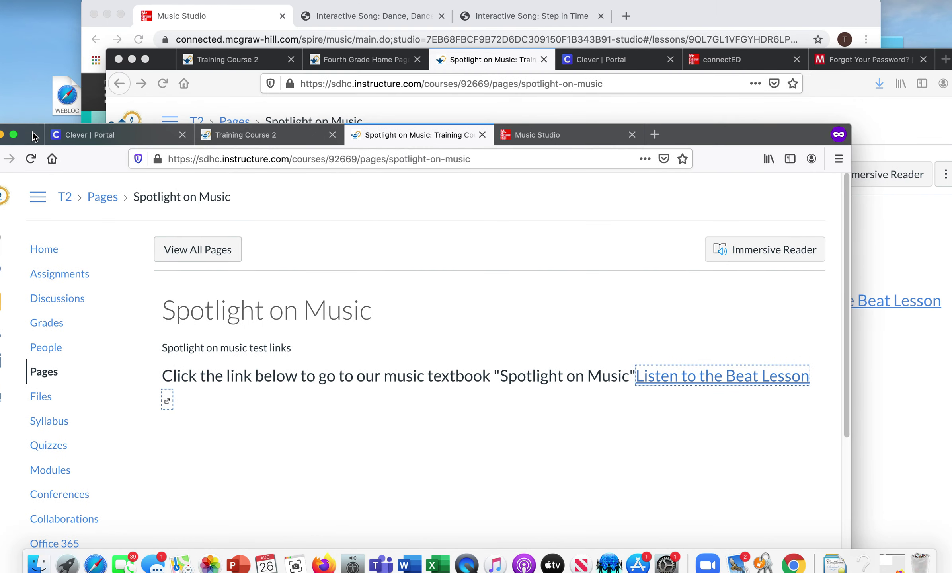
- Open Unit 1: Patriotic > Lesson 1: Songs of Our Country and select its web address
{"action": "left_click", "coordinate": [109, 27]}
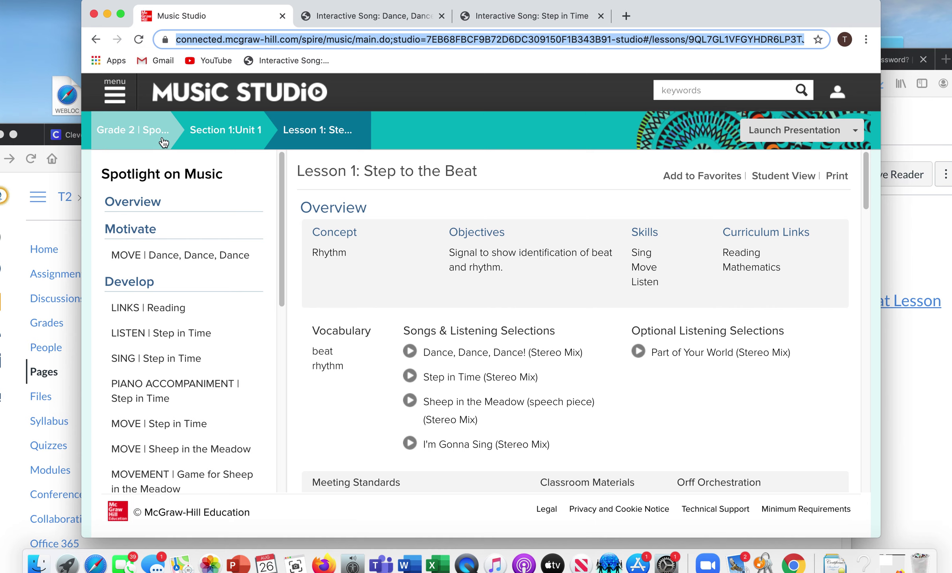
{"action": "left_click", "coordinate": [231, 141]}
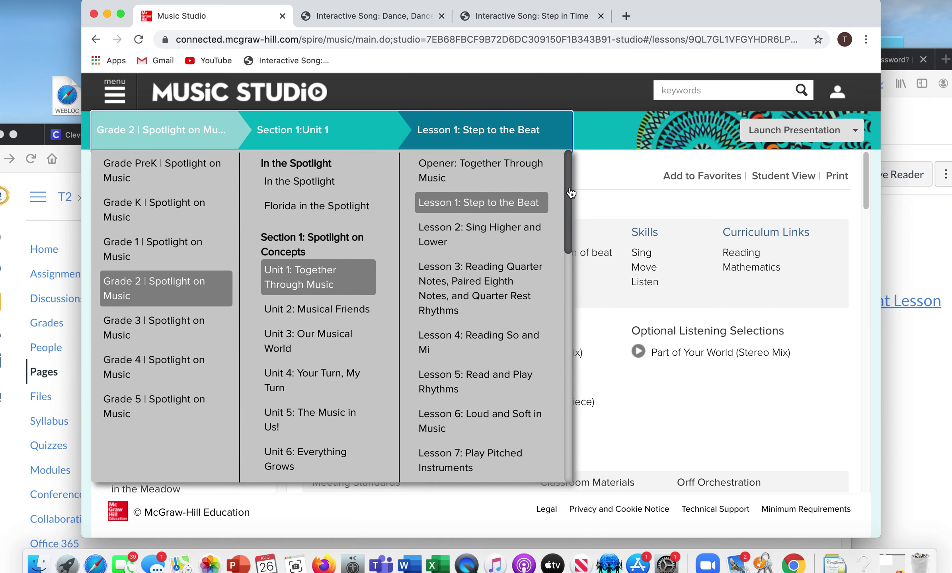
{"action": "left_click_drag", "start_coordinate": [572, 193], "coordinate": [548, 429]}
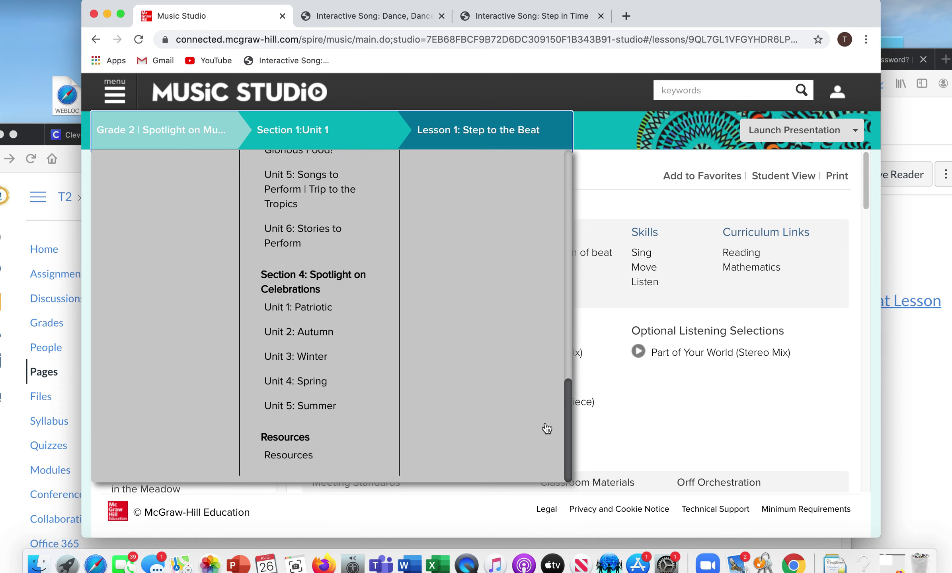
{"action": "left_click", "coordinate": [317, 314]}
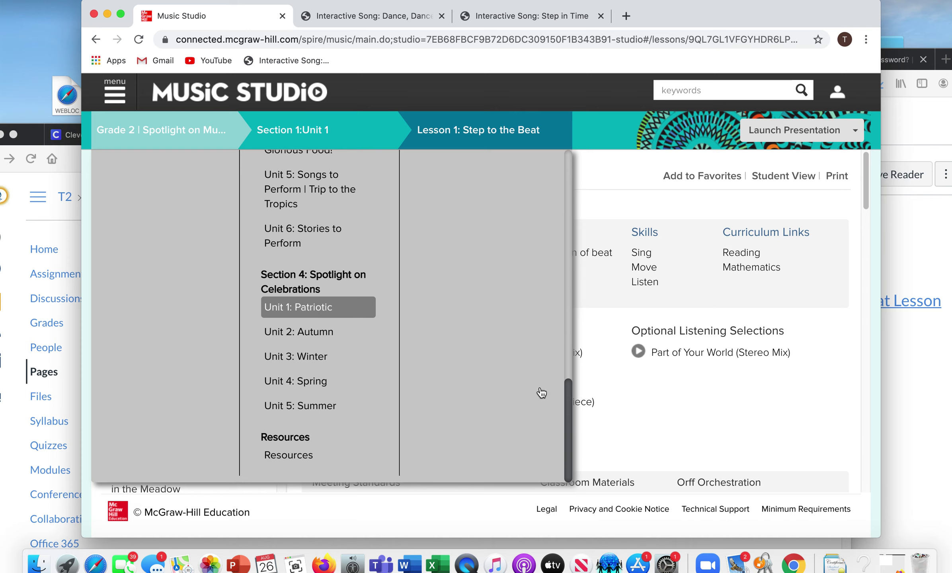
{"action": "left_click_drag", "start_coordinate": [567, 417], "coordinate": [563, 144]}
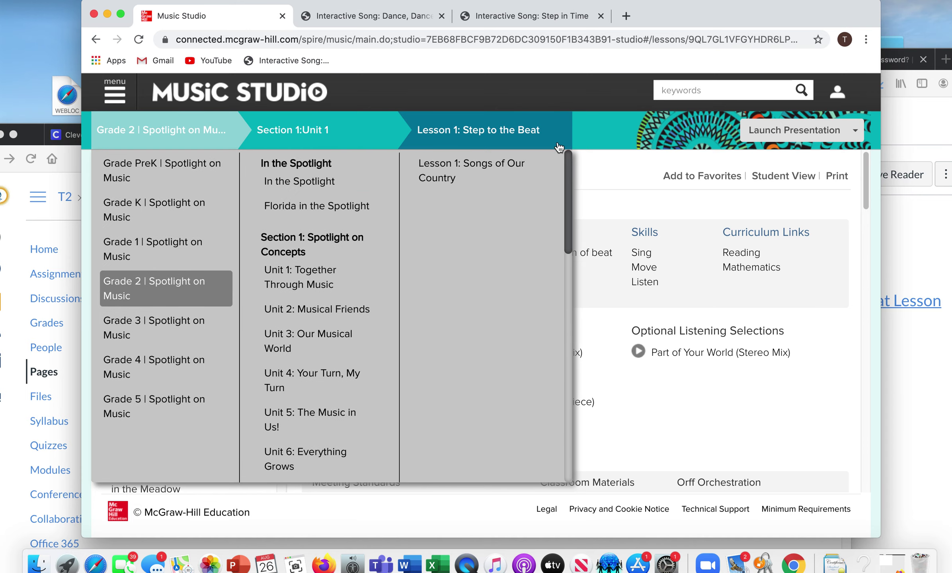
{"action": "left_click", "coordinate": [495, 164]}
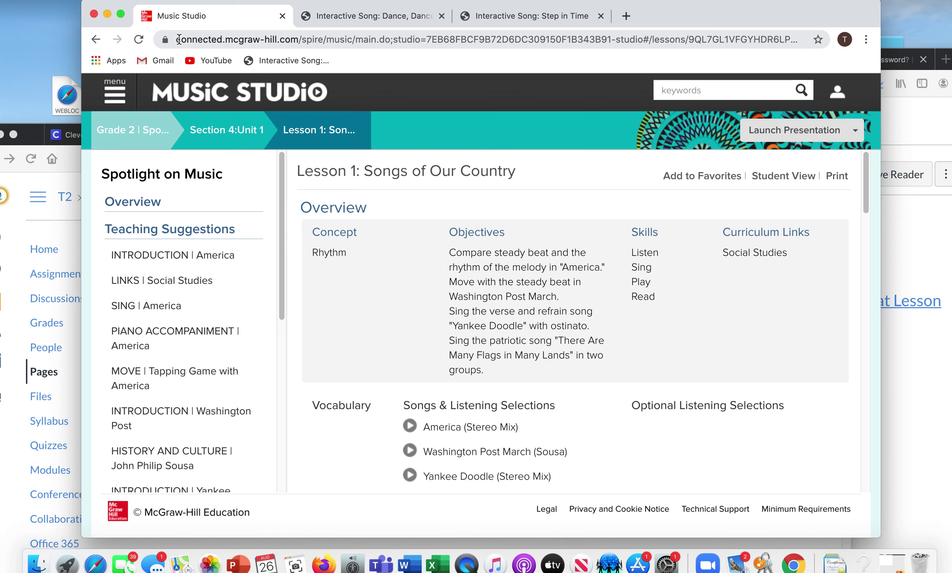
{"action": "left_click", "coordinate": [180, 39]}
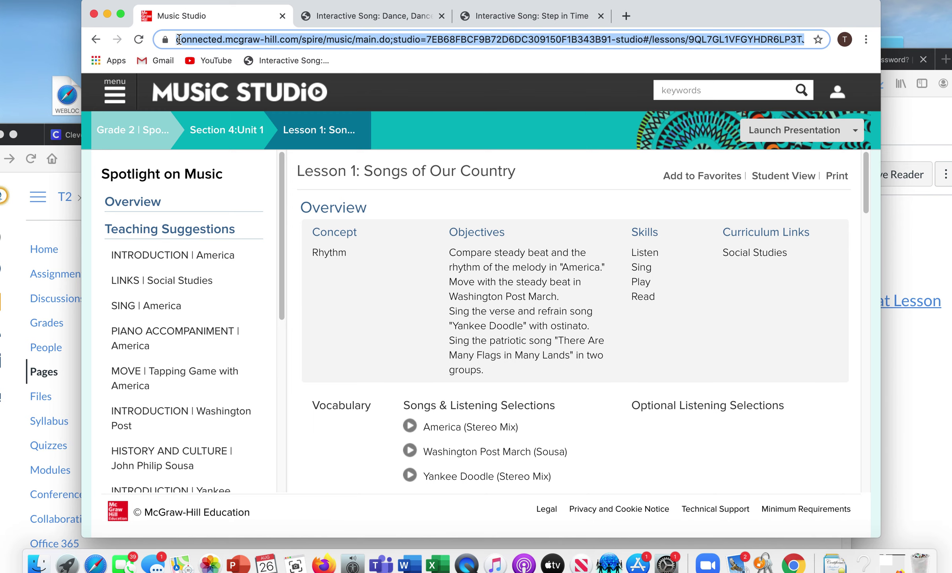
{"action": "left_click", "coordinate": [31, 137]}
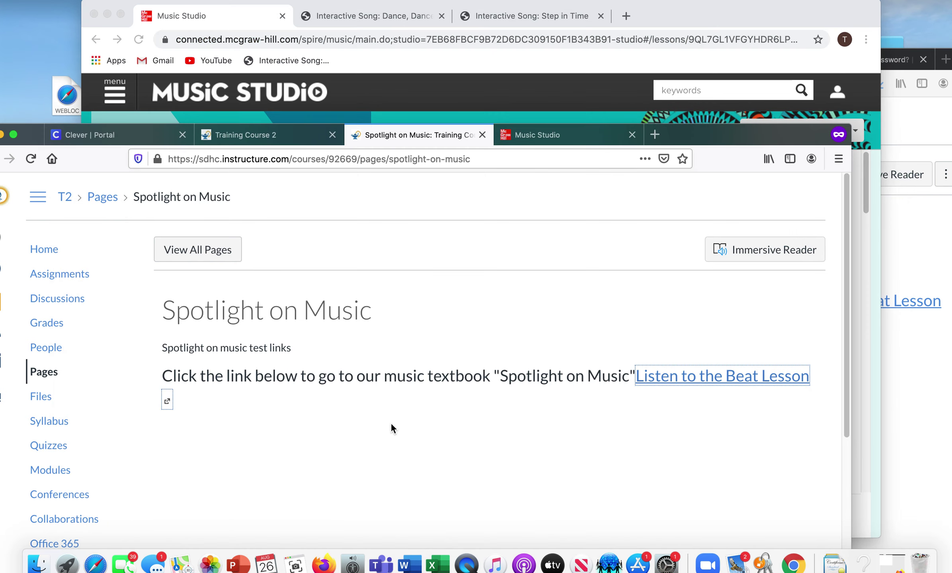
- Open the Spotlight on Music page in the editor, declining the auto-saved content
{"action": "left_click", "coordinate": [325, 561]}
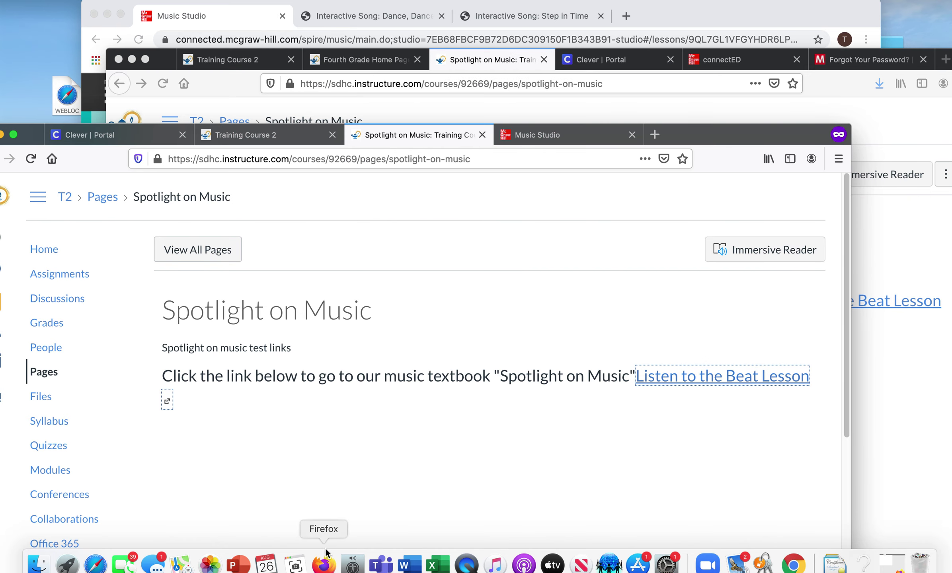
{"action": "left_click", "coordinate": [687, 109]}
{"action": "left_click", "coordinate": [796, 180]}
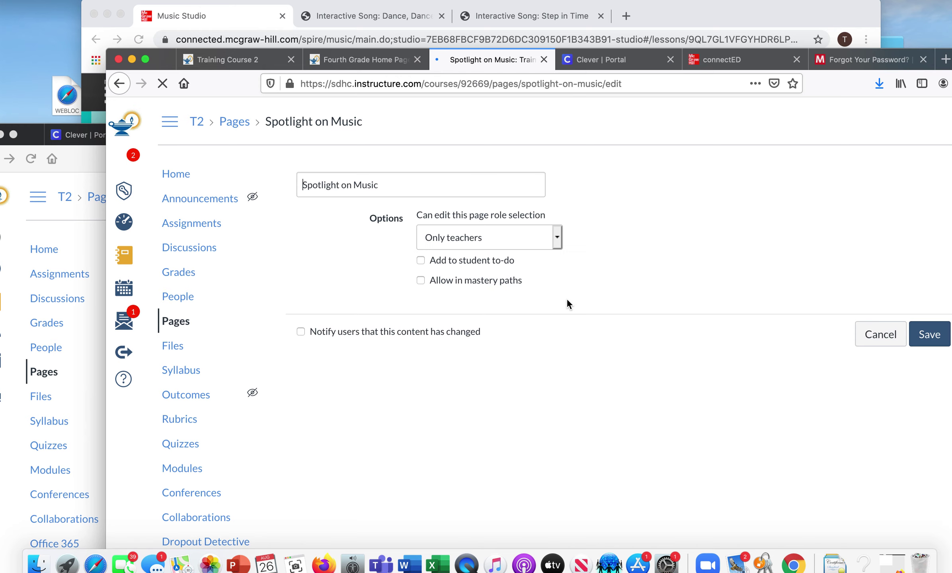
{"action": "left_click_drag", "start_coordinate": [163, 60], "coordinate": [117, 38]}
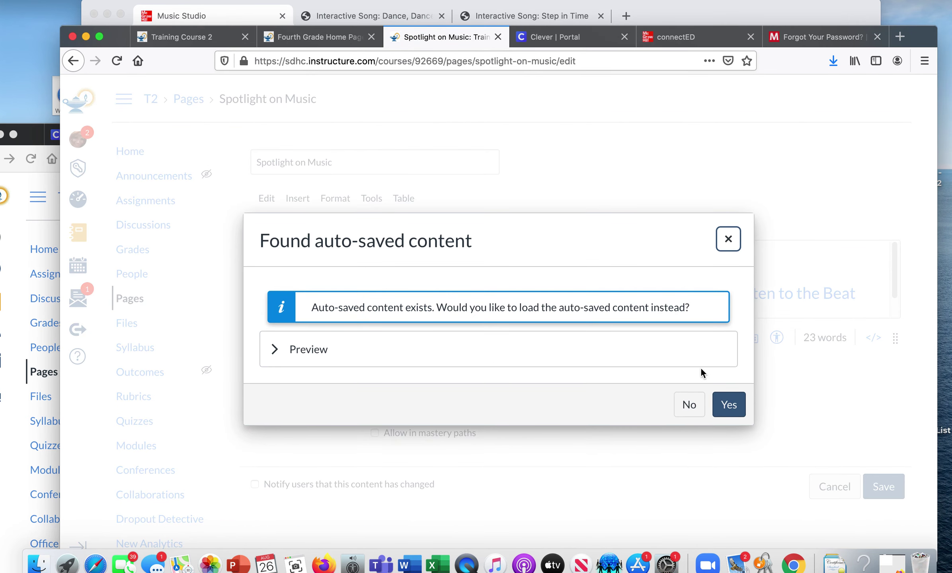
{"action": "left_click", "coordinate": [689, 403]}
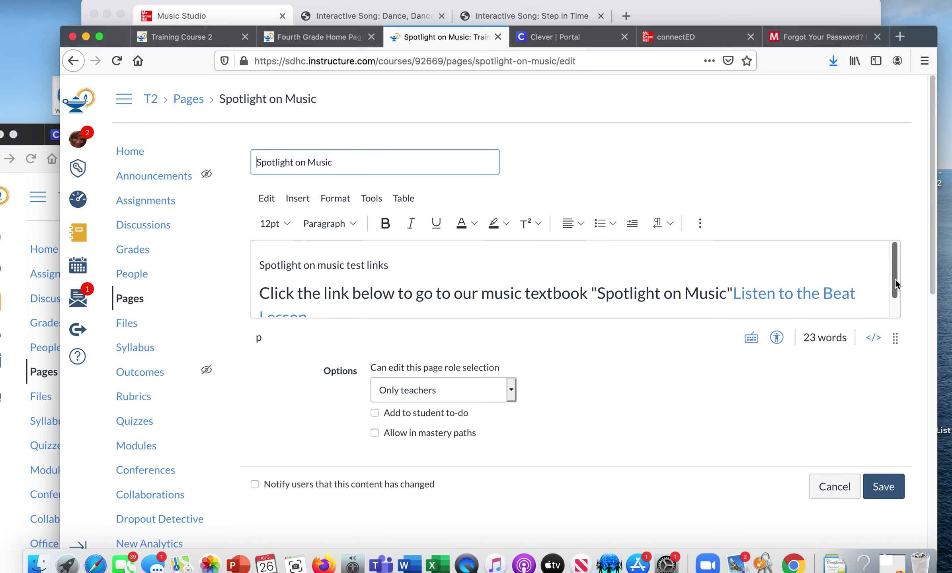
- Add a blank line under the Listen to the Beat Lesson link, pasting then deleting the Songs of Our Country URL
{"action": "left_click_drag", "start_coordinate": [895, 279], "coordinate": [893, 334]}
{"action": "left_click", "coordinate": [413, 295]}
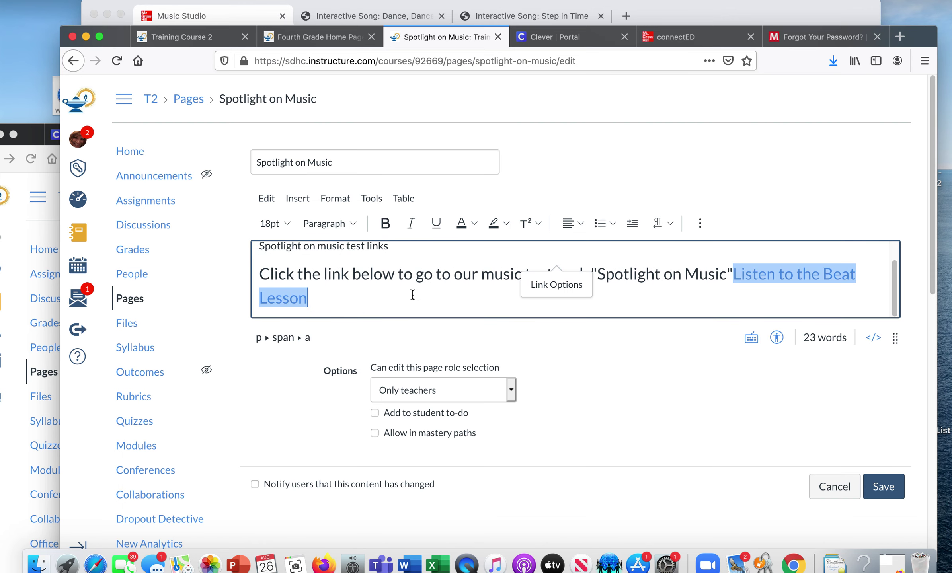
{"action": "key", "text": "Return"}
{"action": "key", "text": "Return"}
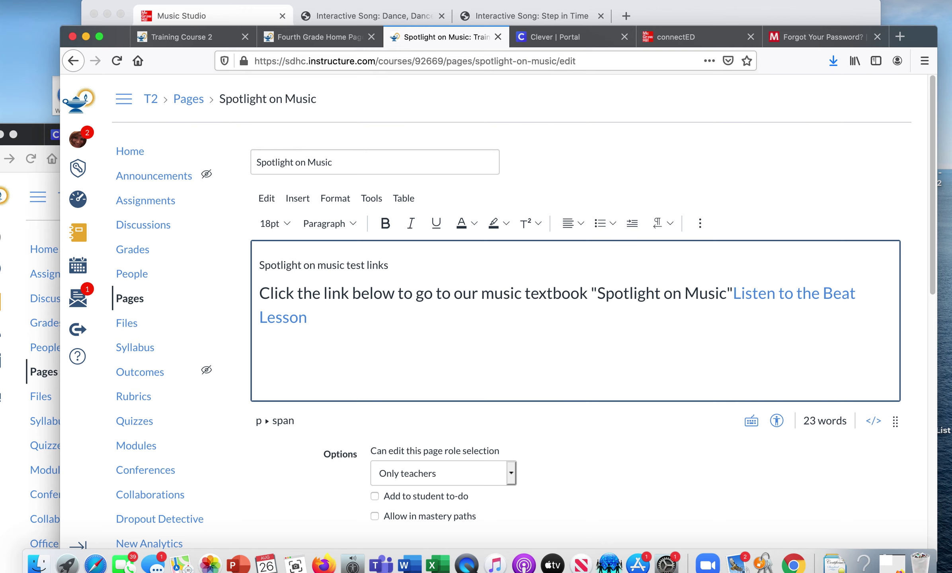
{"action": "type", "text": "https://connected.mcgraw-hill.com/spire/music/main.do;studio=7EB68FBCF9B72D6DC309150F1B343B91-studio#/lessons/9QL7GL1VFGYHDR6LP3TJ8WKBYO/HH3RBZLR9VX9FXG7BMTPK3Z3HY/"}
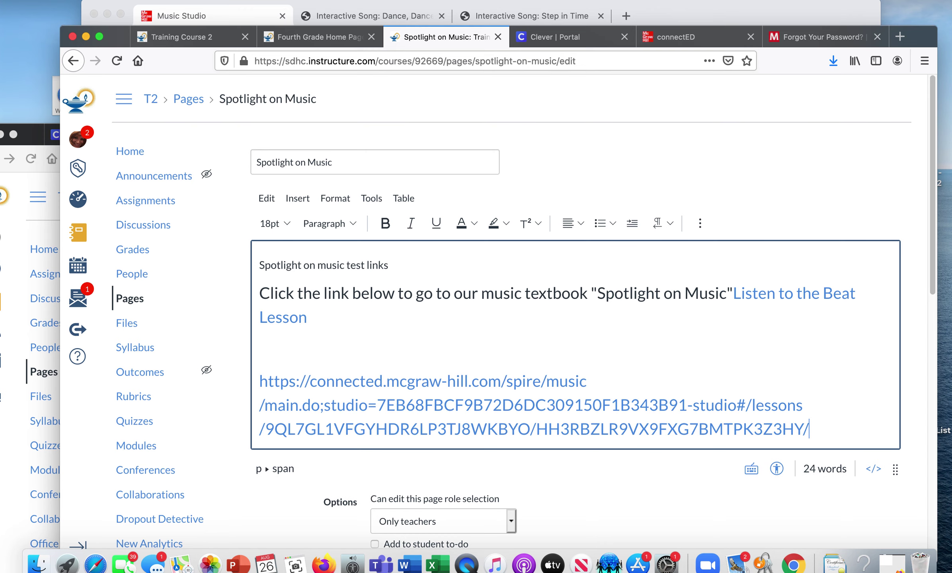
{"action": "key", "text": "BackSpace"}
{"action": "key", "text": "BackSpace"}
{"action": "key", "text": "BackSpace"}
{"action": "key", "text": "BackSpace"}
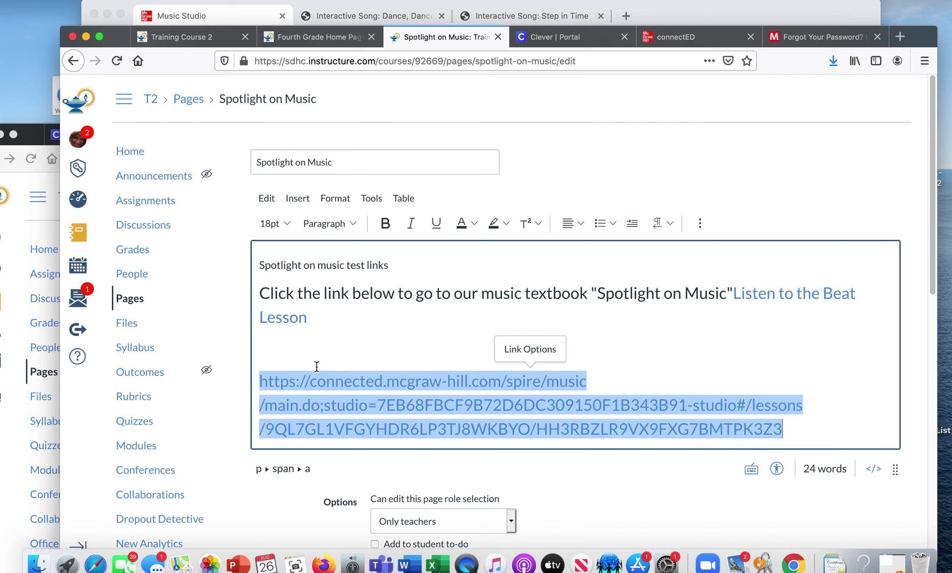
{"action": "left_click_drag", "start_coordinate": [259, 379], "coordinate": [806, 447]}
{"action": "key", "text": "BackSpace"}
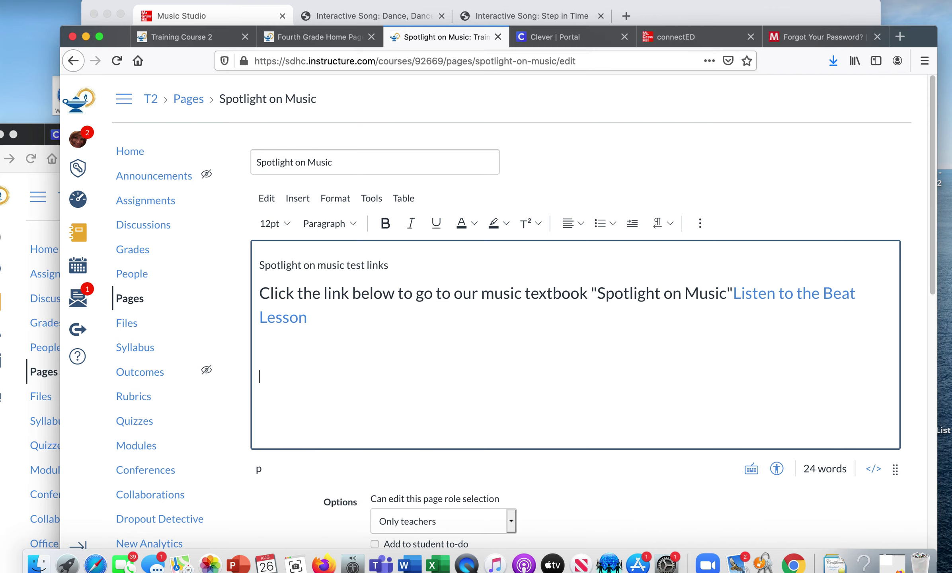
- Insert an external link with the pasted Songs of Our Country URL and link text 'Patriotic Songs'
{"action": "left_click", "coordinate": [700, 225]}
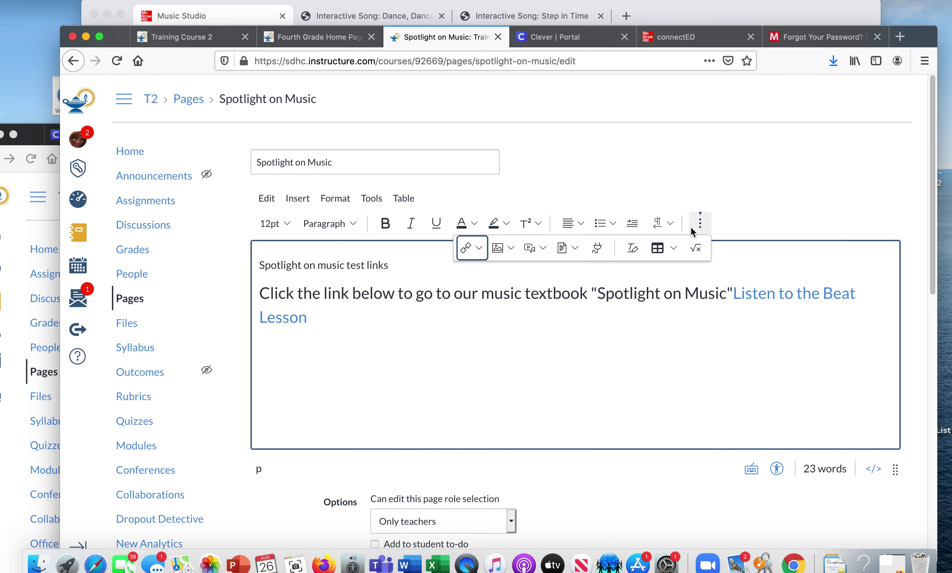
{"action": "left_click", "coordinate": [477, 247]}
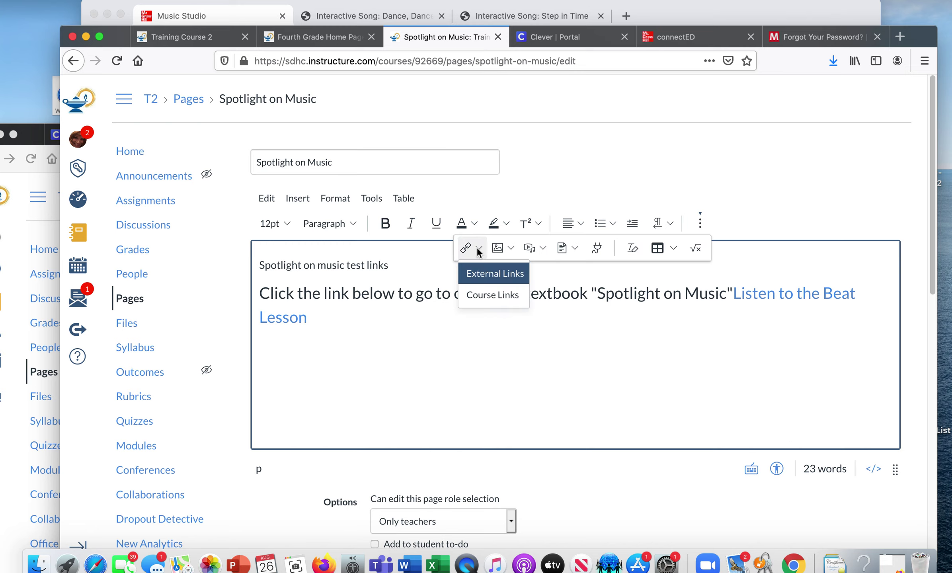
{"action": "left_click", "coordinate": [474, 274]}
{"action": "left_click", "coordinate": [293, 355]}
{"action": "key", "text": "super+v"}
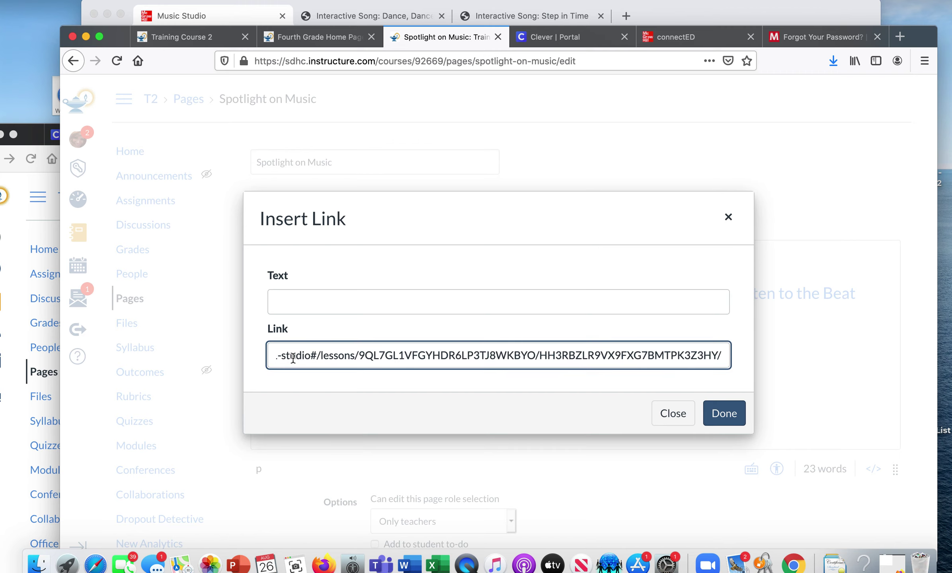
{"action": "left_click", "coordinate": [317, 307]}
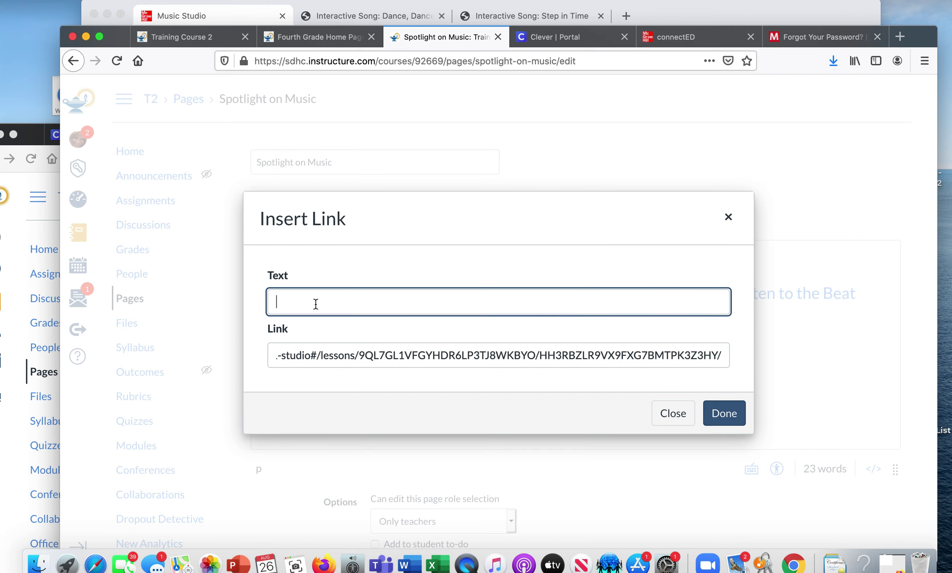
{"action": "type", "text": "Sing"}
{"action": "type", "text": " Patr"}
{"action": "key", "text": "BackSpace"}
{"action": "key", "text": "BackSpace"}
{"action": "key", "text": "BackSpace"}
{"action": "type", "text": "Patriotic Songs"}
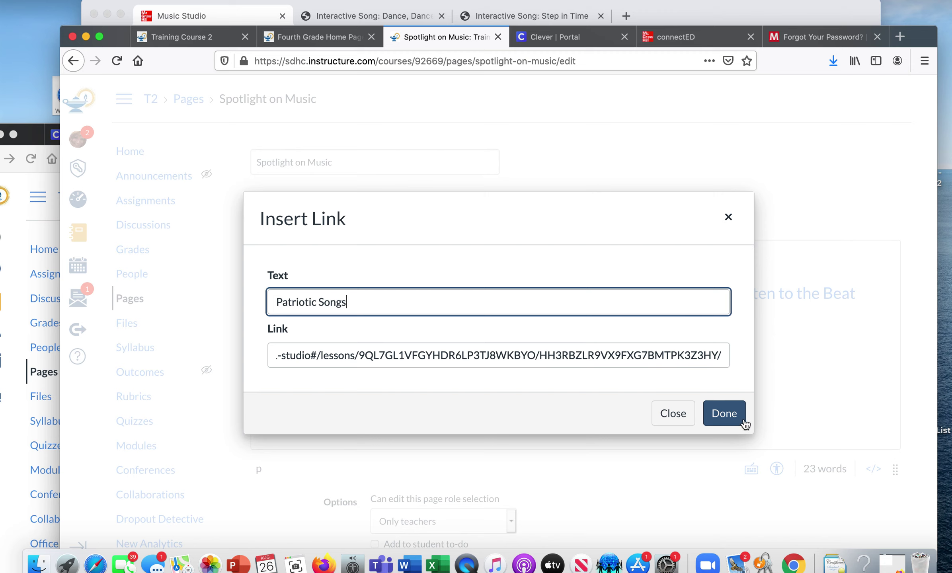
{"action": "left_click", "coordinate": [740, 418]}
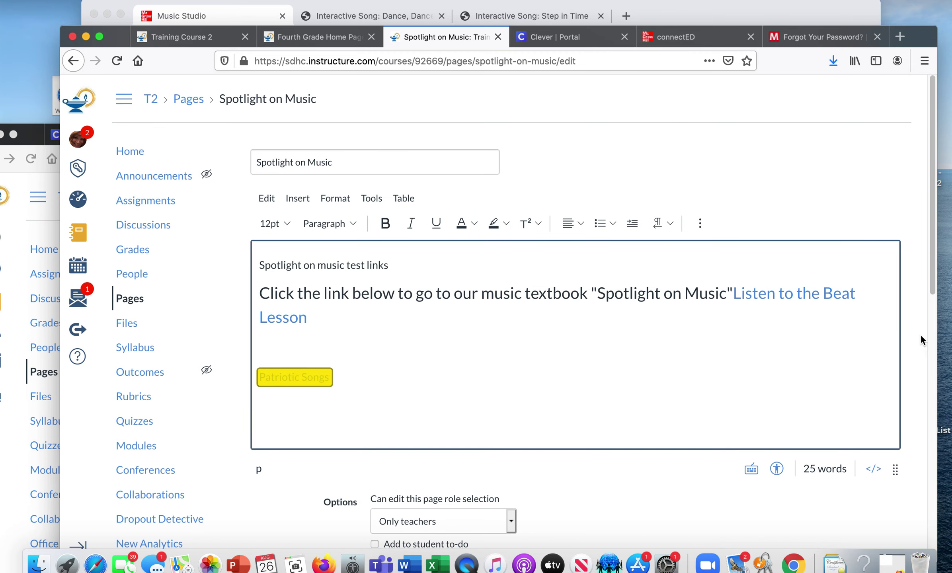
- Save the Spotlight on Music page with the new Patriotic Songs link
{"action": "left_click", "coordinate": [271, 356]}
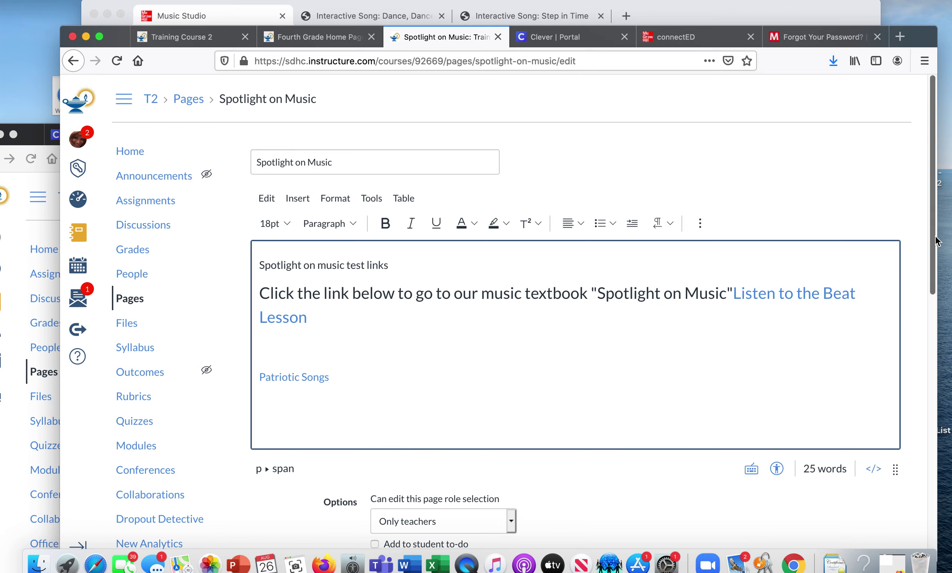
{"action": "scroll", "coordinate": [925, 349], "scroll_direction": "down", "scroll_amount": 5}
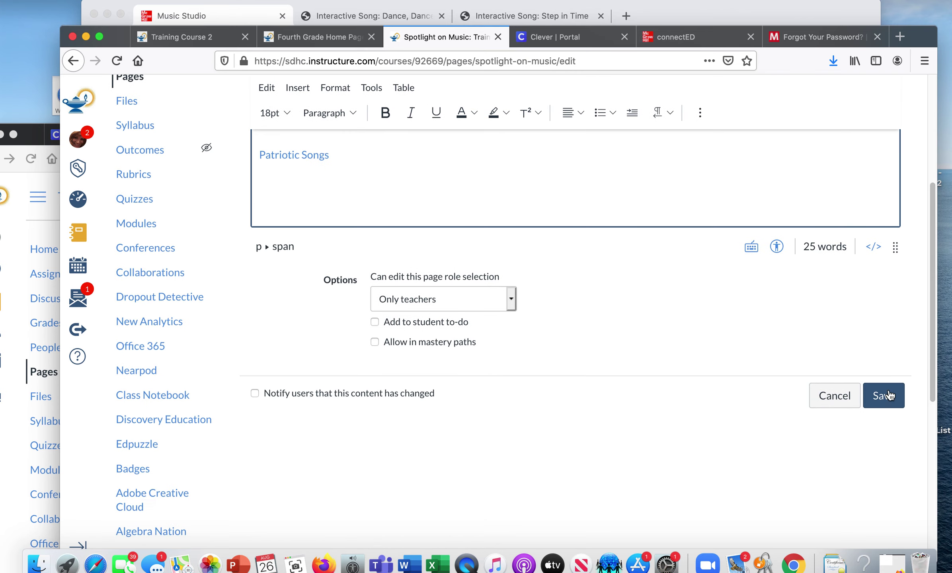
{"action": "left_click", "coordinate": [888, 399]}
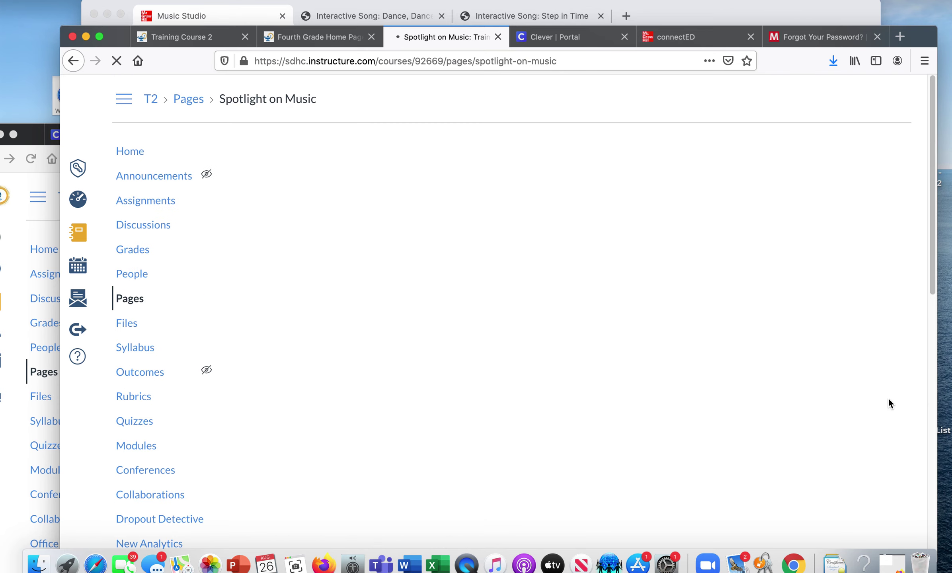
- In the student's Firefox, close the outdated Spotlight on Music, Training Course 2 and Music Studio tabs
{"action": "left_click", "coordinate": [37, 136]}
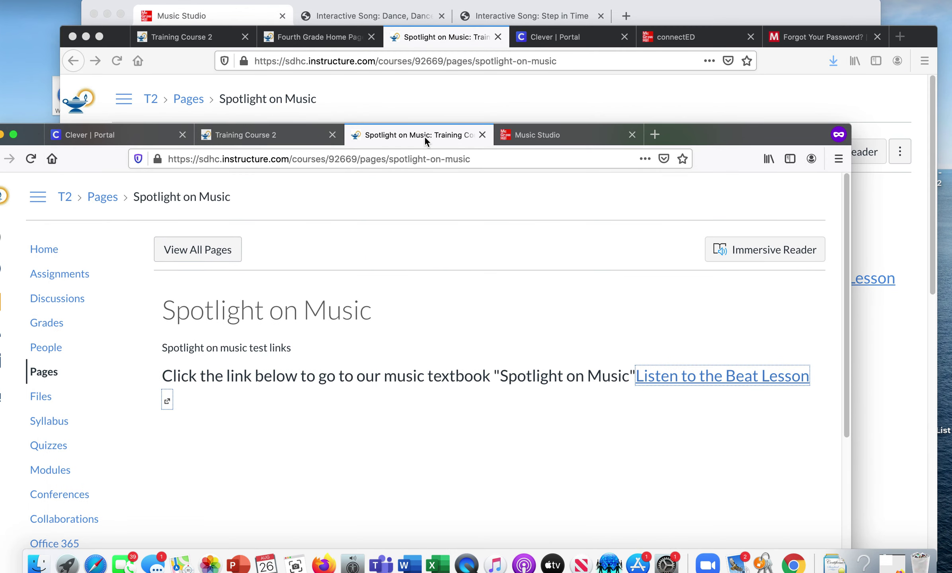
{"action": "left_click", "coordinate": [482, 134]}
{"action": "left_click", "coordinate": [332, 135]}
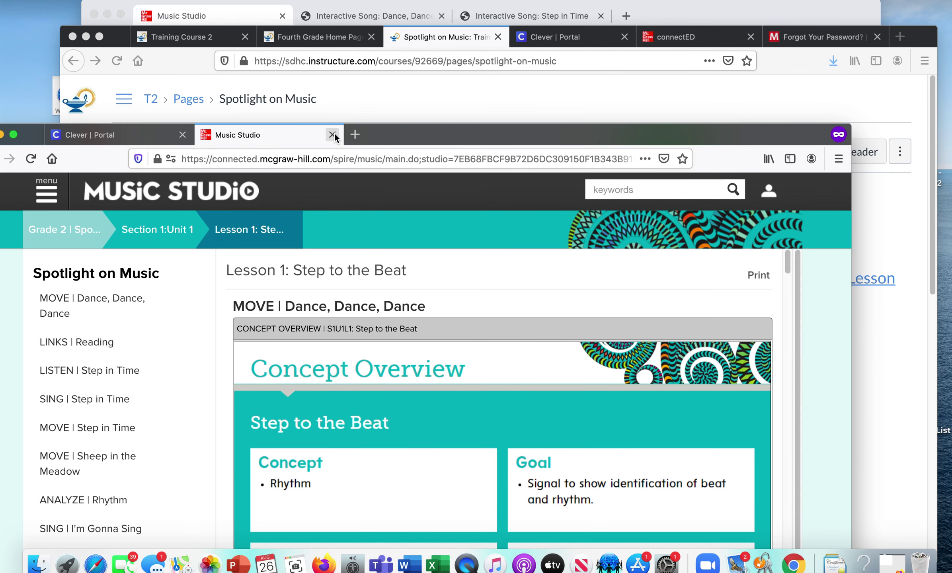
{"action": "left_click", "coordinate": [332, 135]}
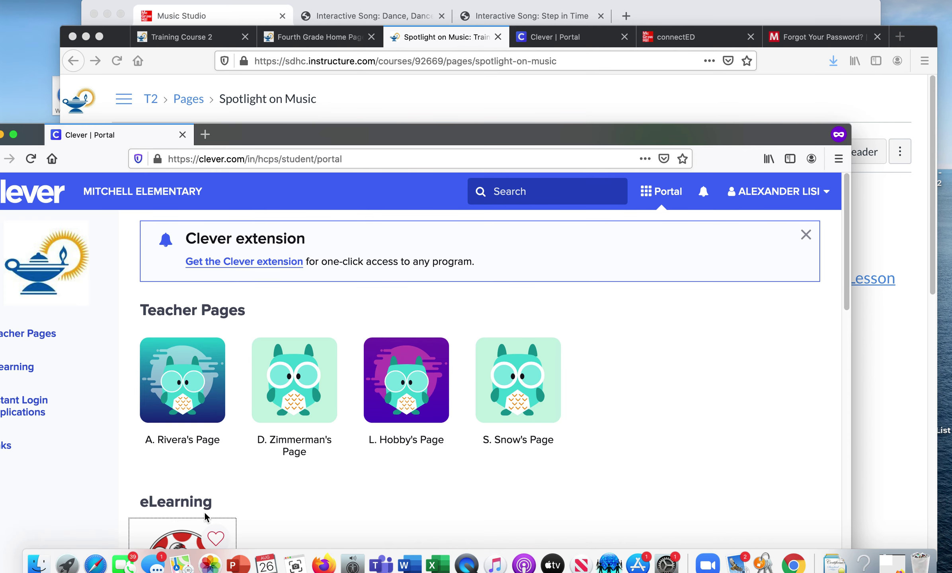
- Open Canvas from the Clever portal, then Training Course 2's Spotlight on Music page
{"action": "left_click", "coordinate": [193, 531]}
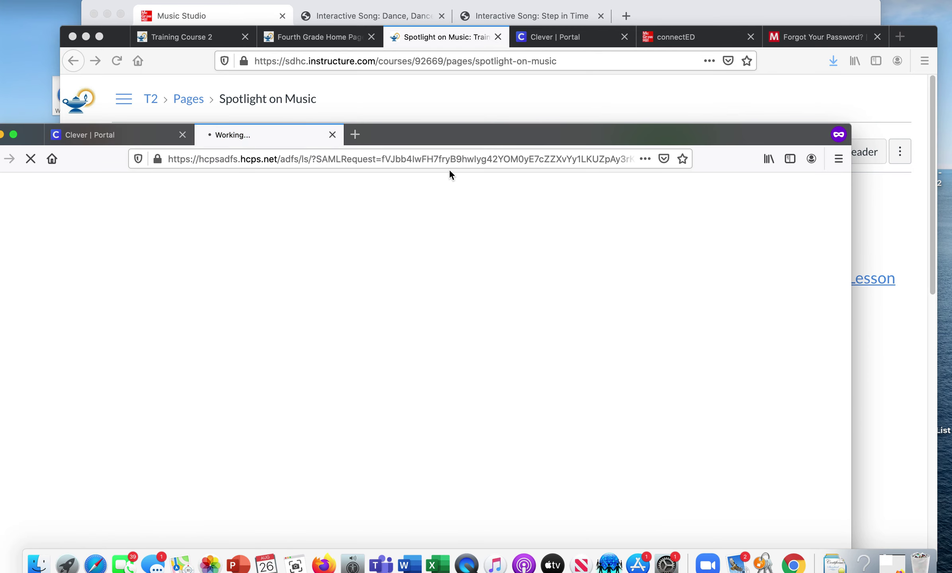
{"action": "left_click_drag", "start_coordinate": [464, 135], "coordinate": [529, 37]}
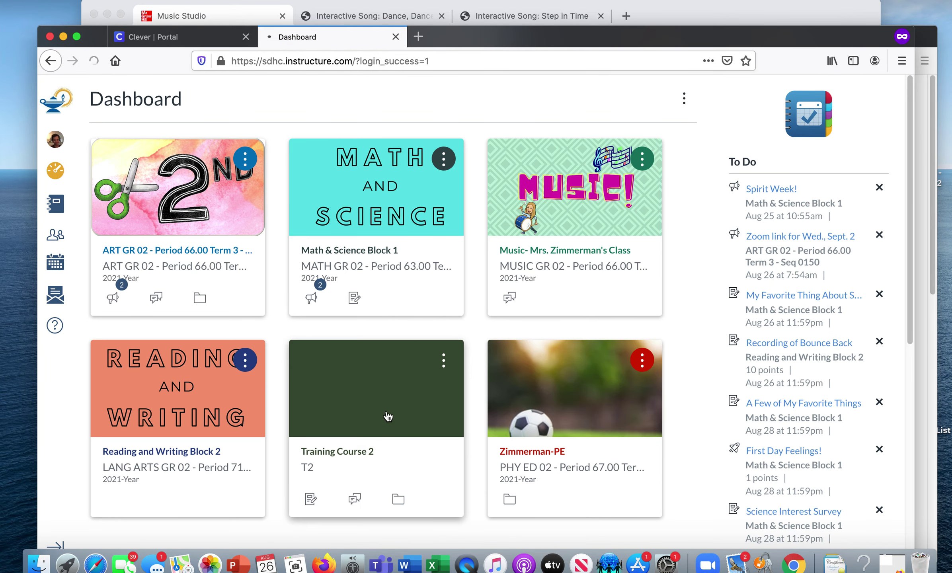
{"action": "left_click", "coordinate": [388, 416]}
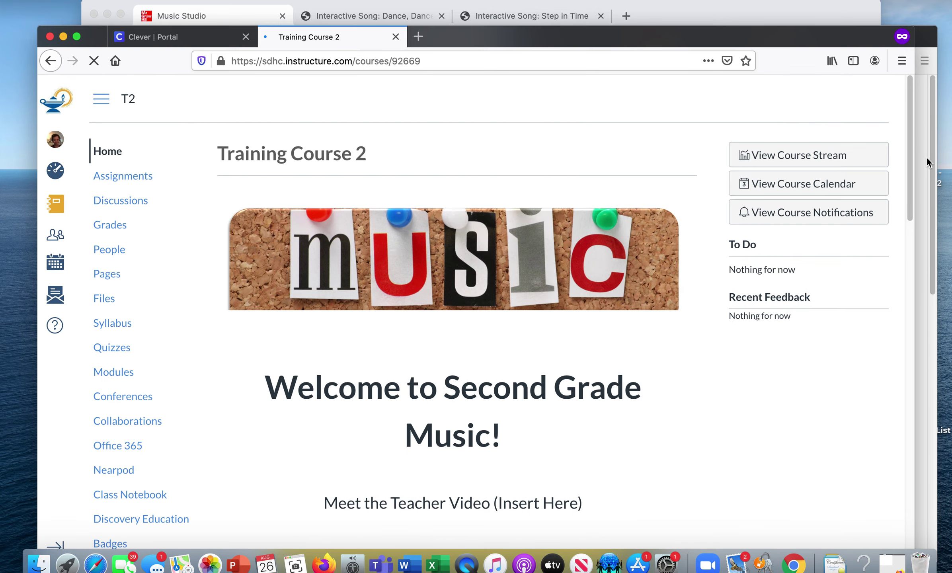
{"action": "left_click_drag", "start_coordinate": [909, 159], "coordinate": [905, 264]}
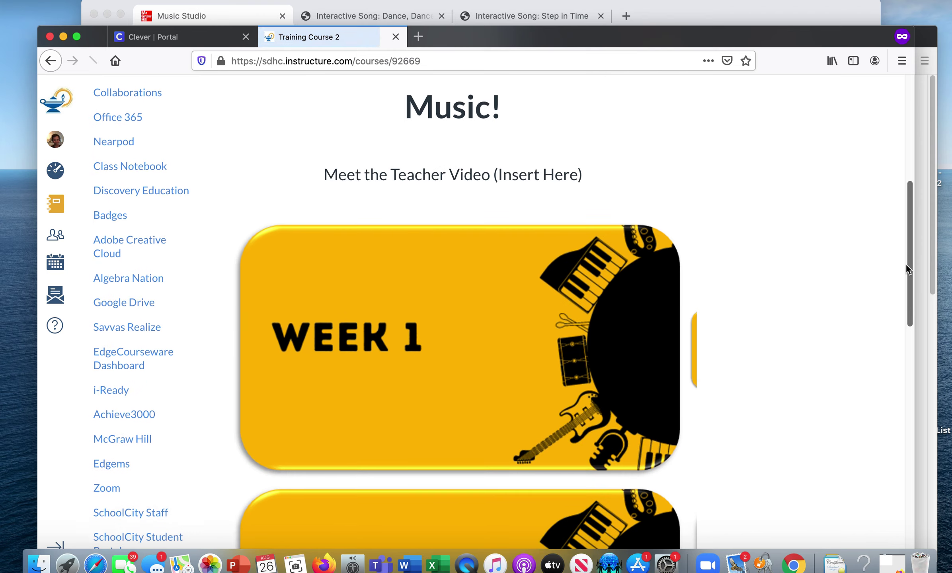
{"action": "left_click", "coordinate": [531, 295]}
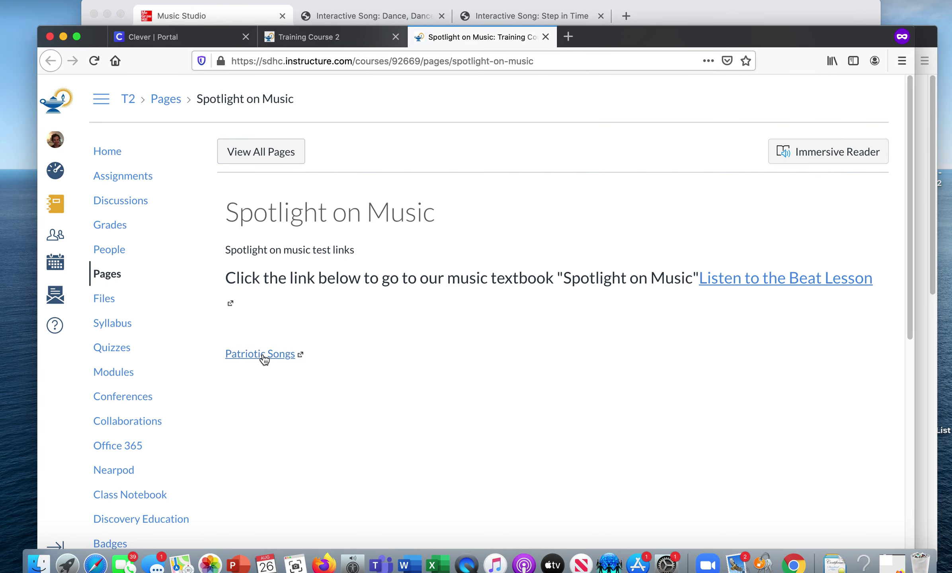
- Follow the Patriotic Songs link and scroll through the Songs of Our Country lesson's listening map
{"action": "left_click", "coordinate": [263, 358]}
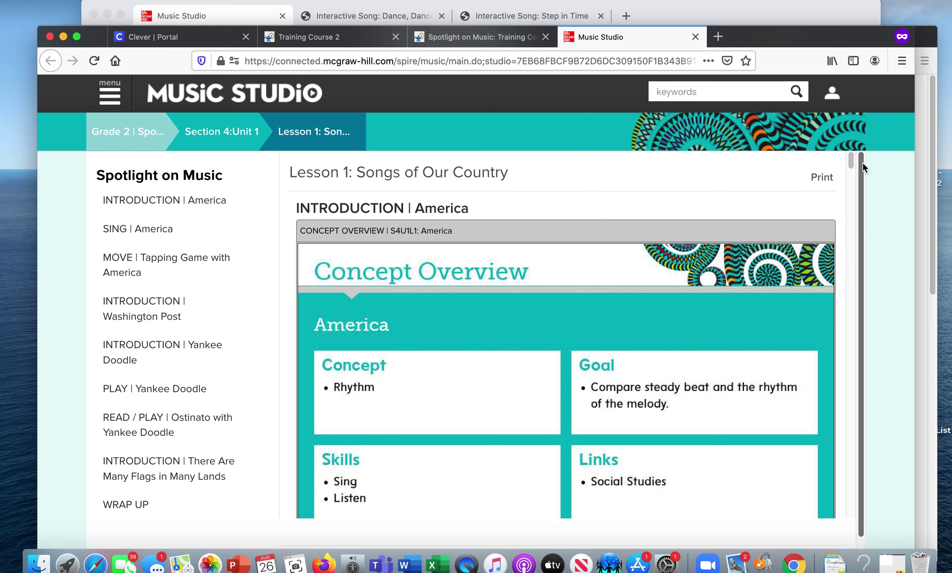
{"action": "left_click_drag", "start_coordinate": [863, 162], "coordinate": [860, 194]}
{"action": "scroll", "coordinate": [848, 167], "scroll_direction": "down", "scroll_amount": 15}
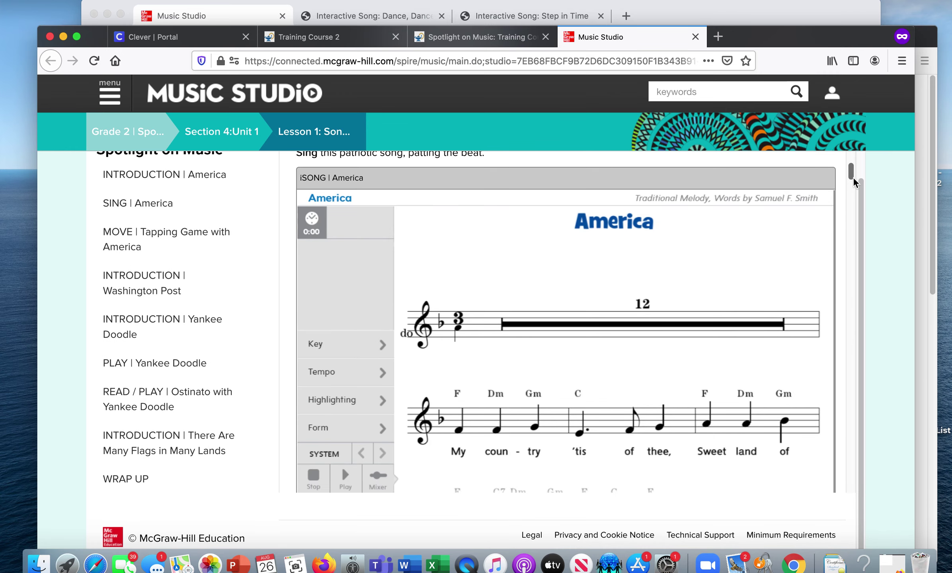
{"action": "left_click_drag", "start_coordinate": [851, 175], "coordinate": [846, 276]}
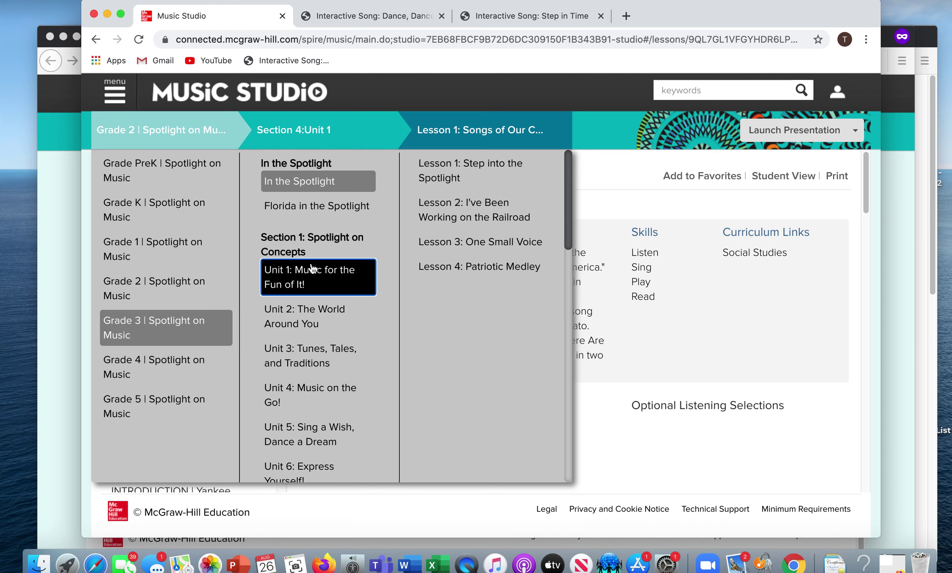
- Open Grade 3 Lesson 1: Follow the Rhythm and select its web address
{"action": "mouse_move", "coordinate": [314, 268]}
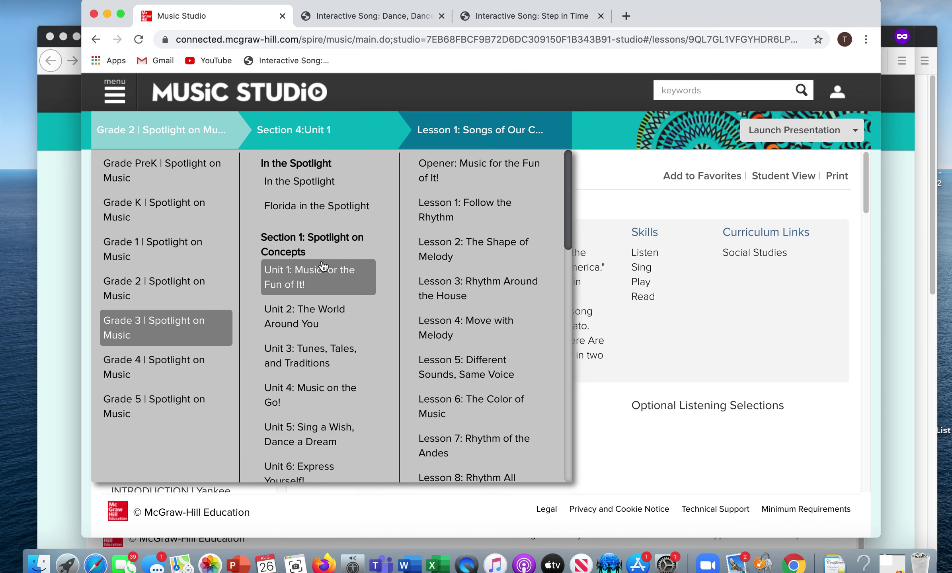
{"action": "left_click", "coordinate": [473, 217]}
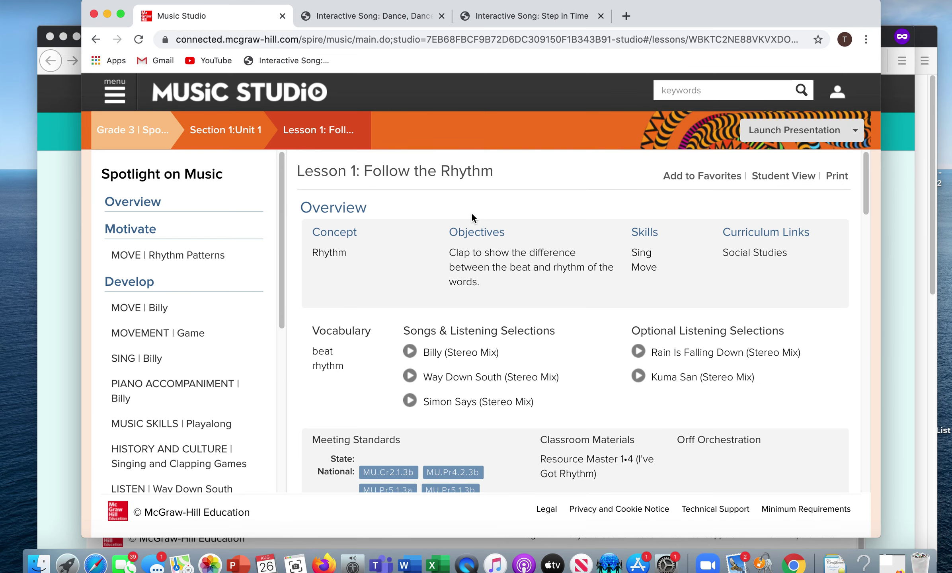
{"action": "left_click", "coordinate": [175, 39]}
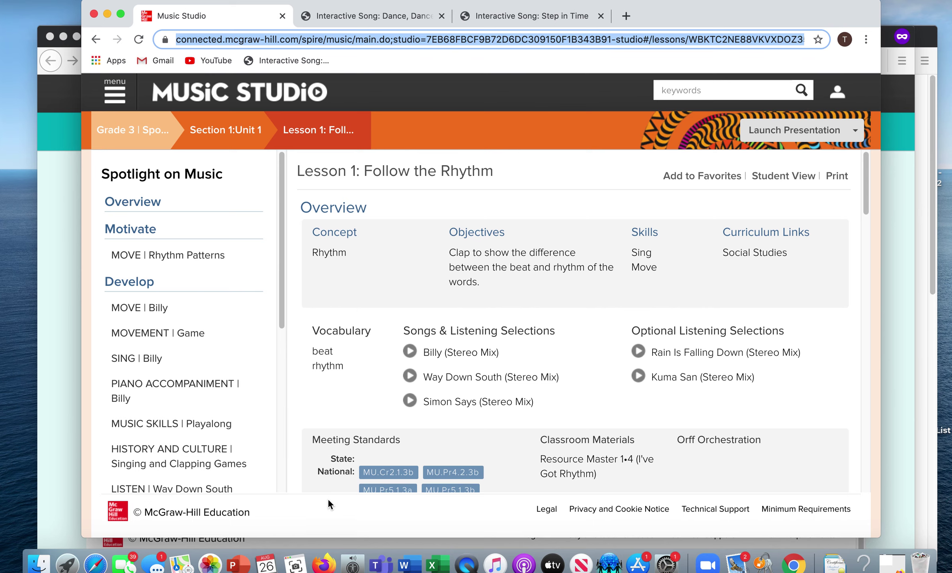
- Bring the Canvas Spotlight on Music page to the front in Firefox
{"action": "left_click", "coordinate": [324, 567]}
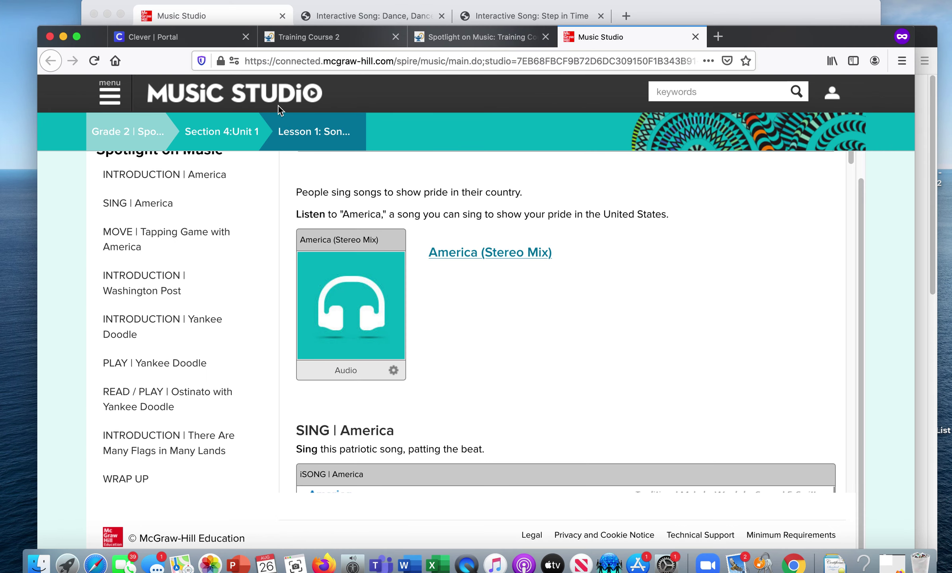
{"action": "left_click_drag", "start_coordinate": [95, 37], "coordinate": [52, 102]}
{"action": "left_click", "coordinate": [159, 79]}
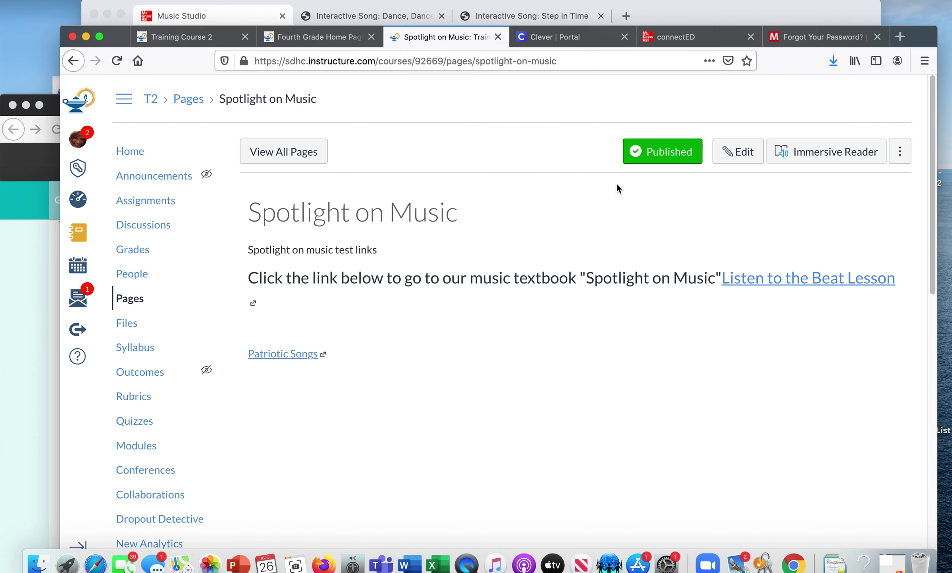
- Start editing the Spotlight on Music page, declining the auto-saved content
{"action": "left_click", "coordinate": [743, 153]}
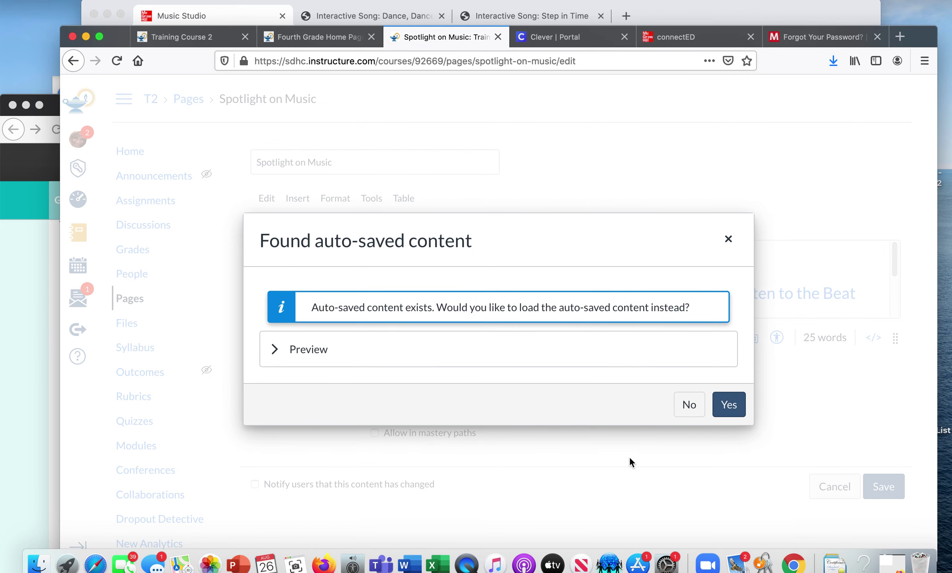
{"action": "left_click", "coordinate": [689, 403]}
{"action": "left_click_drag", "start_coordinate": [895, 260], "coordinate": [880, 355]}
- Paste the Follow the Rhythm lesson address on a new line below Patriotic Songs and save
{"action": "left_click", "coordinate": [446, 304]}
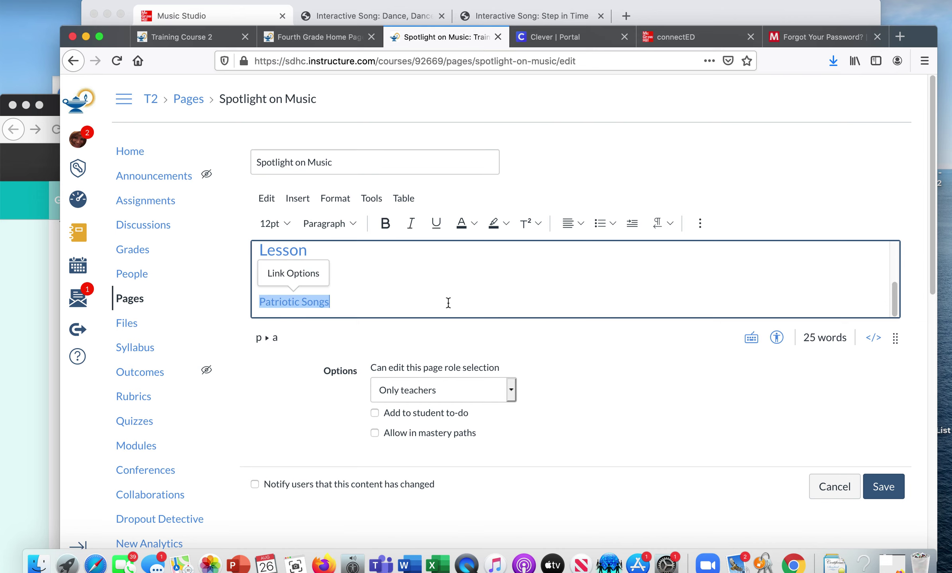
{"action": "key", "text": "Return"}
{"action": "key", "text": "Return"}
{"action": "type", "text": "https://connected.mcgraw-hill.com/spire/music/main.do;studio=7EB68FBCF9B72D6DC309150F1B343B91-studio#/lessons/WBKTC2NE88VKVXDOZ35OF2ZVT4/BHWNCJQSKWWNVGPYRS584LWRGO/"}
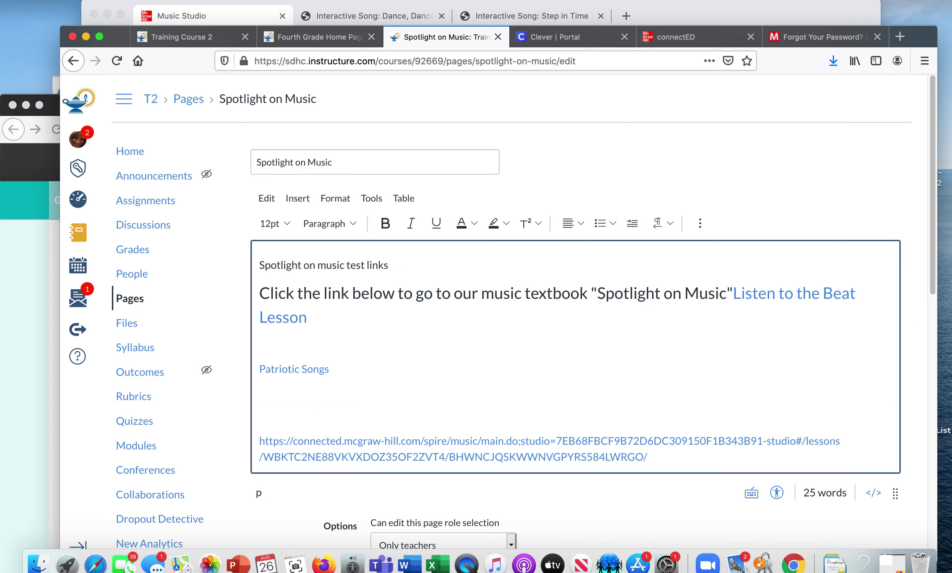
{"action": "scroll", "coordinate": [936, 239], "scroll_direction": "down", "scroll_amount": 5}
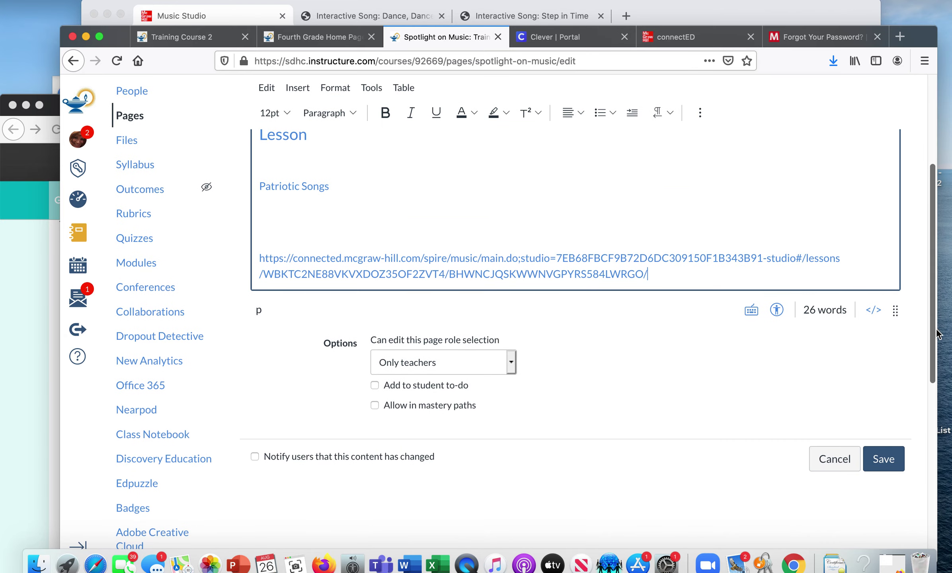
{"action": "left_click", "coordinate": [883, 454]}
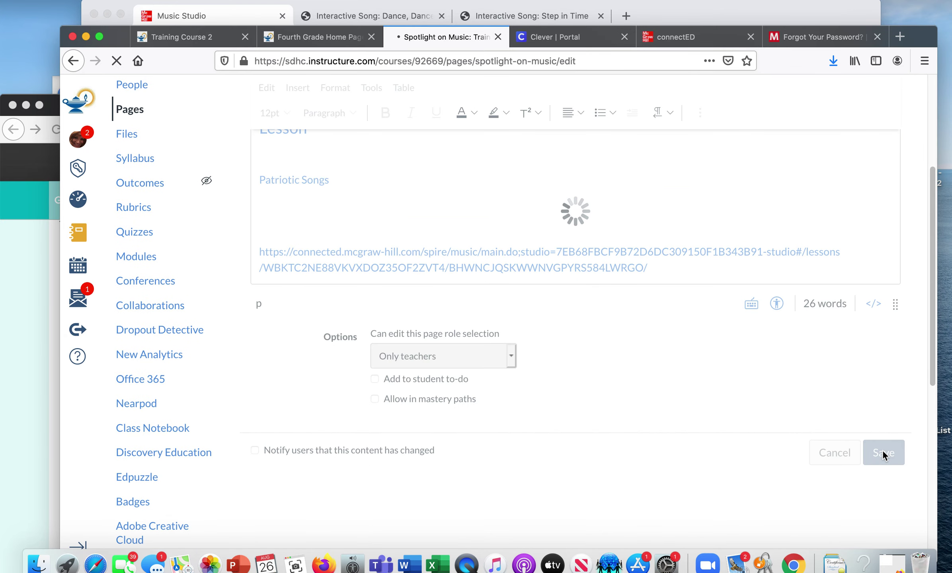
{"action": "left_click", "coordinate": [12, 329]}
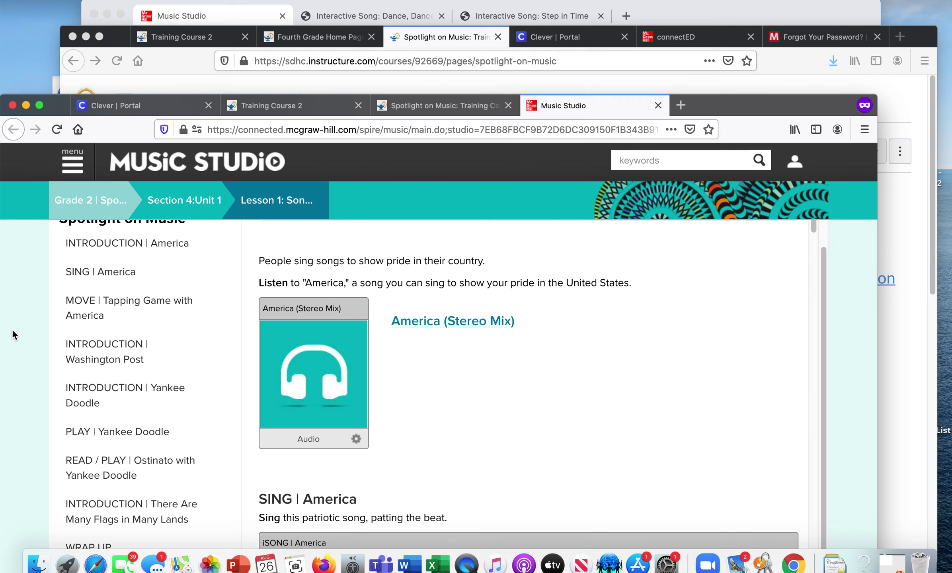
- Open the pasted grade-3 McGraw-Hill link as the student and dismiss the 403 Forbidden error
{"action": "left_click", "coordinate": [658, 105]}
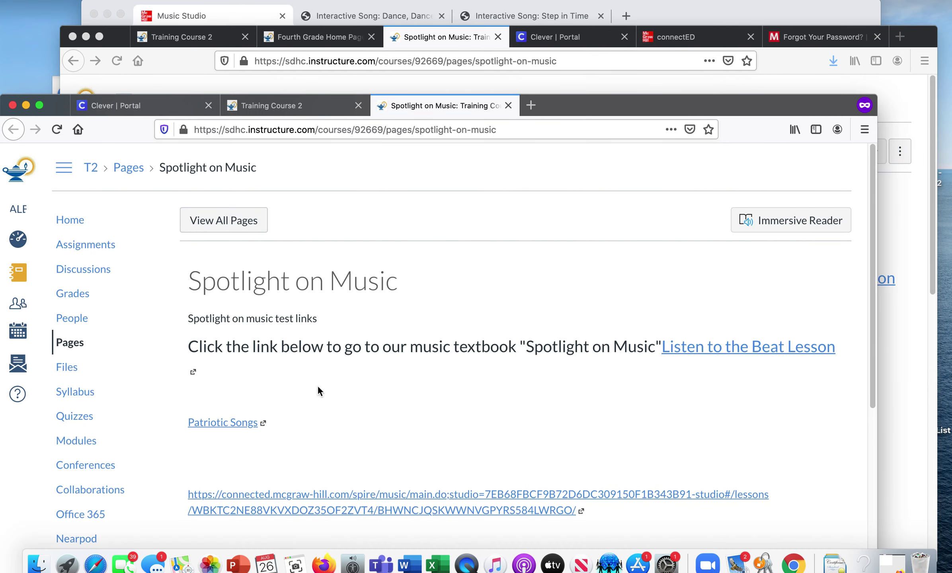
{"action": "left_click", "coordinate": [363, 501]}
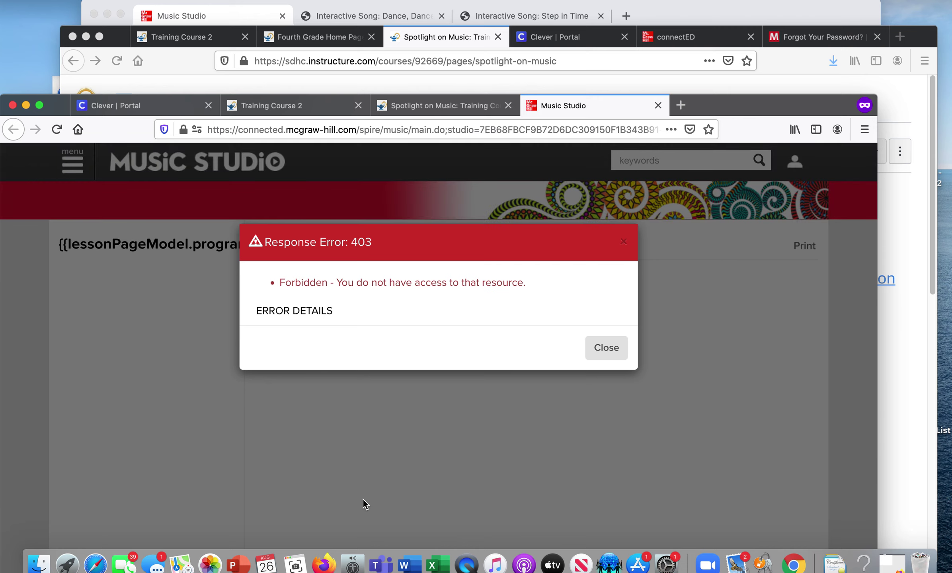
{"action": "left_click_drag", "start_coordinate": [48, 104], "coordinate": [57, 39]}
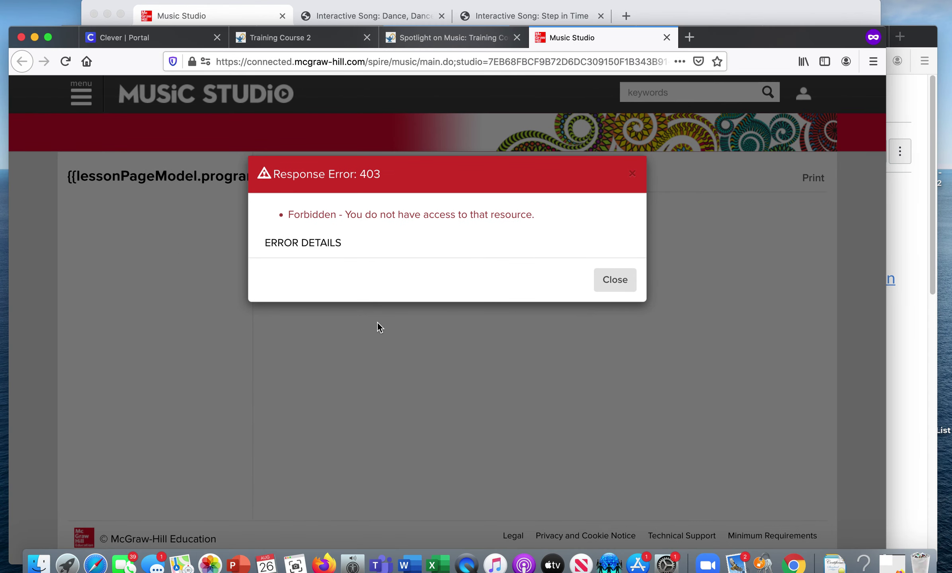
{"action": "left_click", "coordinate": [615, 281]}
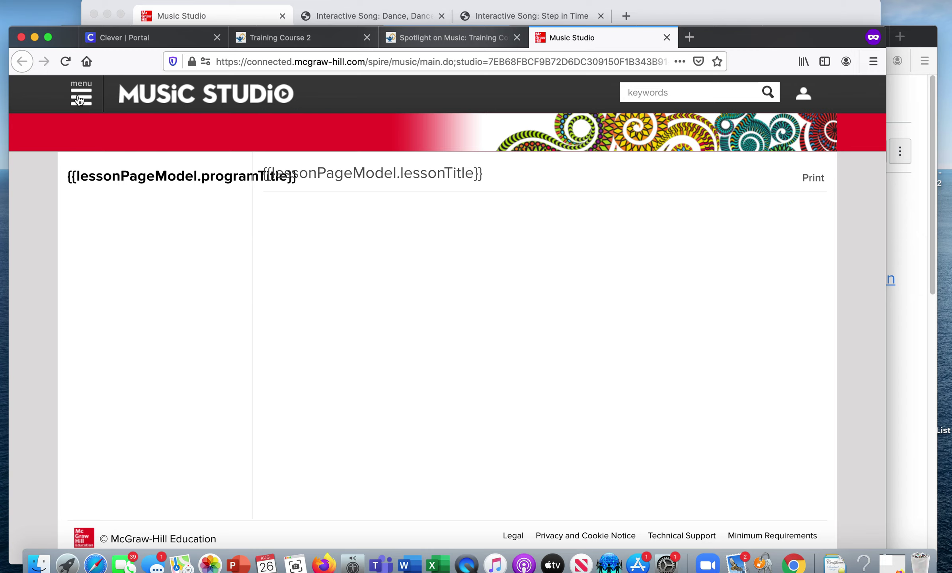
{"action": "left_click", "coordinate": [186, 41]}
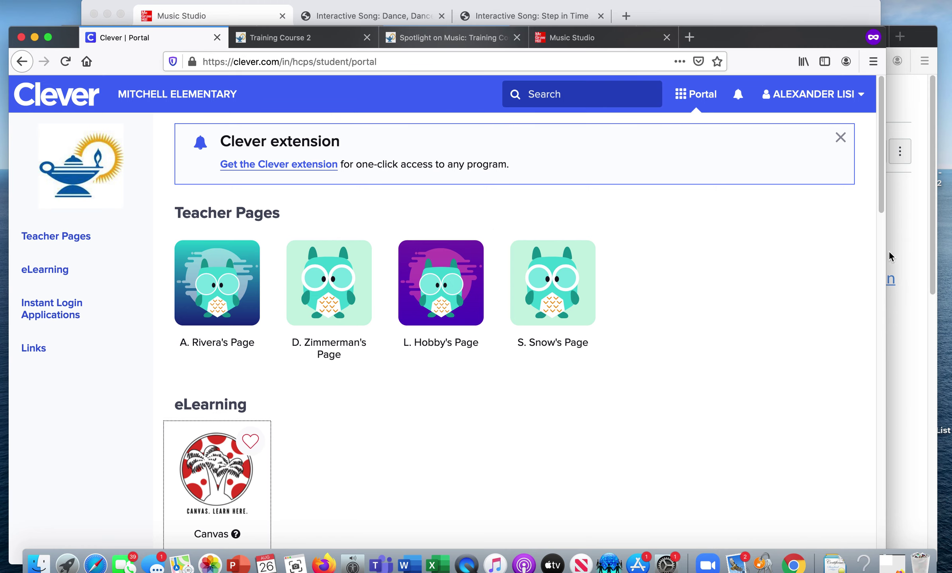
- Scroll to Instant Login Applications and launch the McGraw Hill SSO tile
{"action": "left_click_drag", "start_coordinate": [882, 209], "coordinate": [864, 394]}
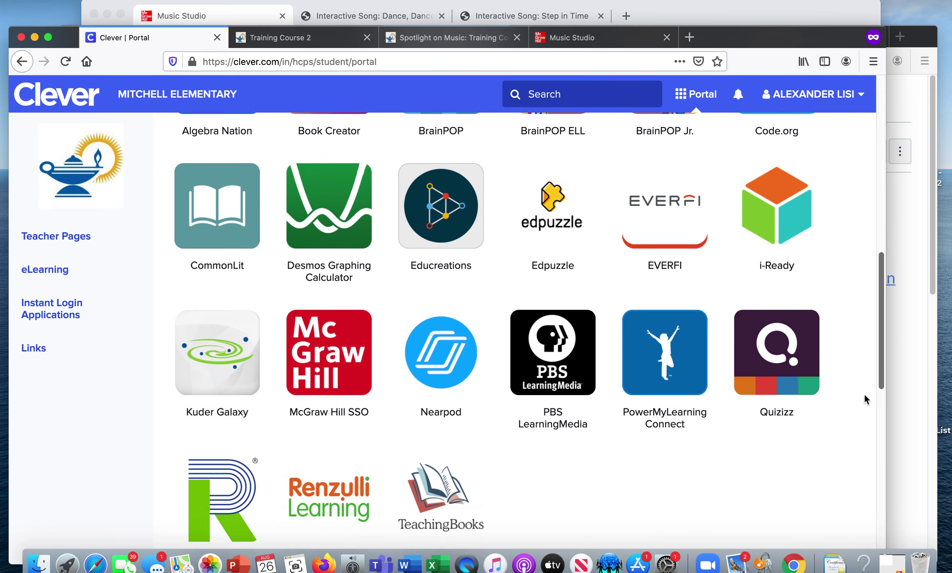
{"action": "left_click", "coordinate": [323, 326]}
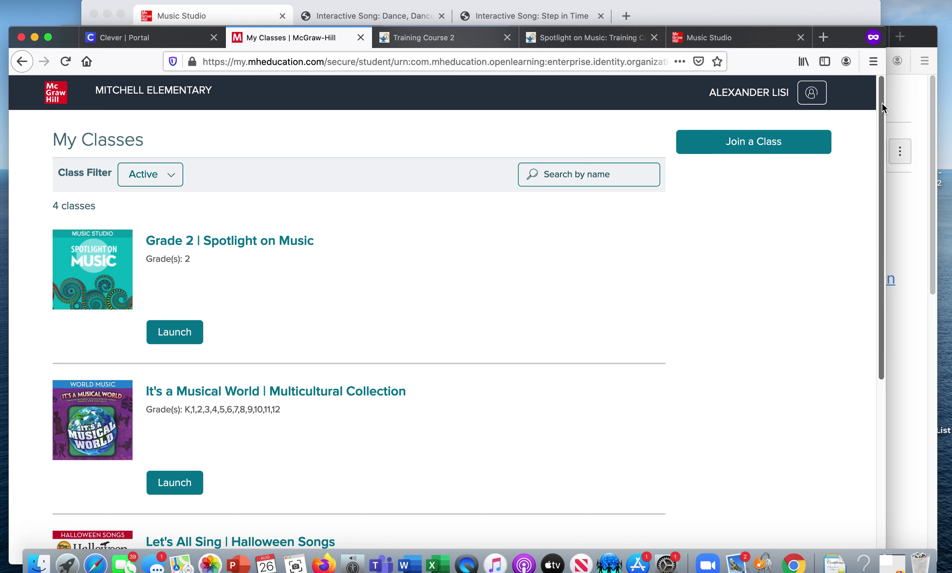
{"action": "left_click_drag", "start_coordinate": [883, 104], "coordinate": [844, 323]}
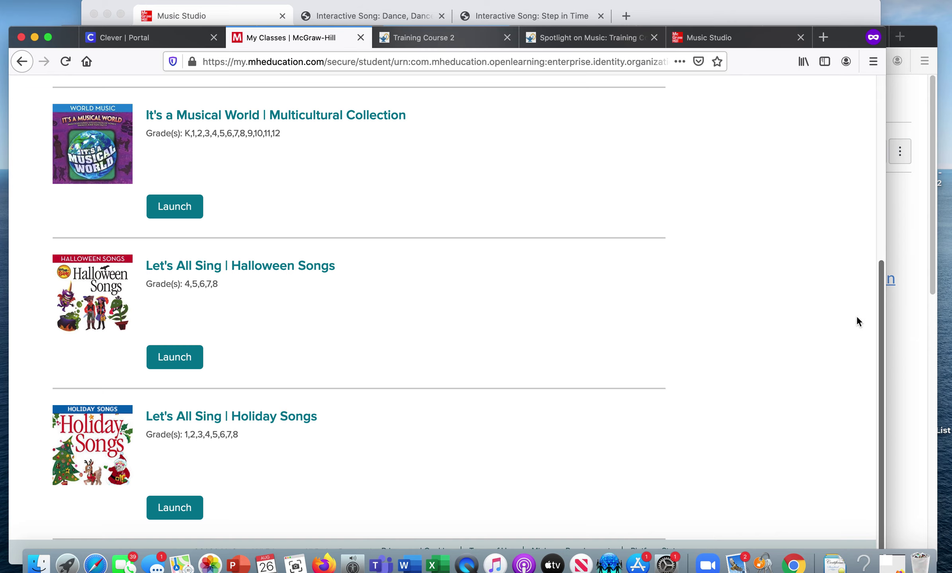
{"action": "scroll", "coordinate": [870, 284], "scroll_direction": "up", "scroll_amount": 3}
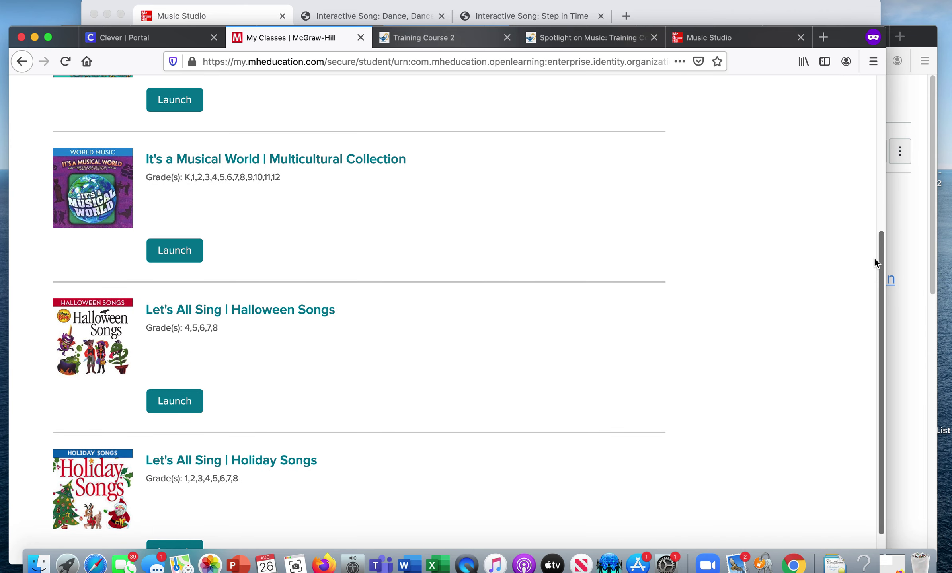
{"action": "left_click_drag", "start_coordinate": [875, 258], "coordinate": [880, 77]}
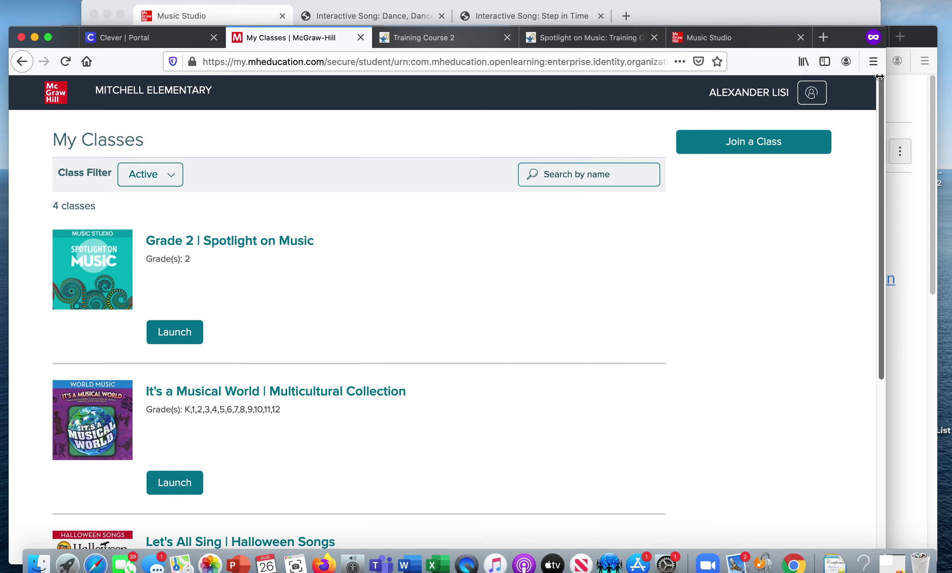